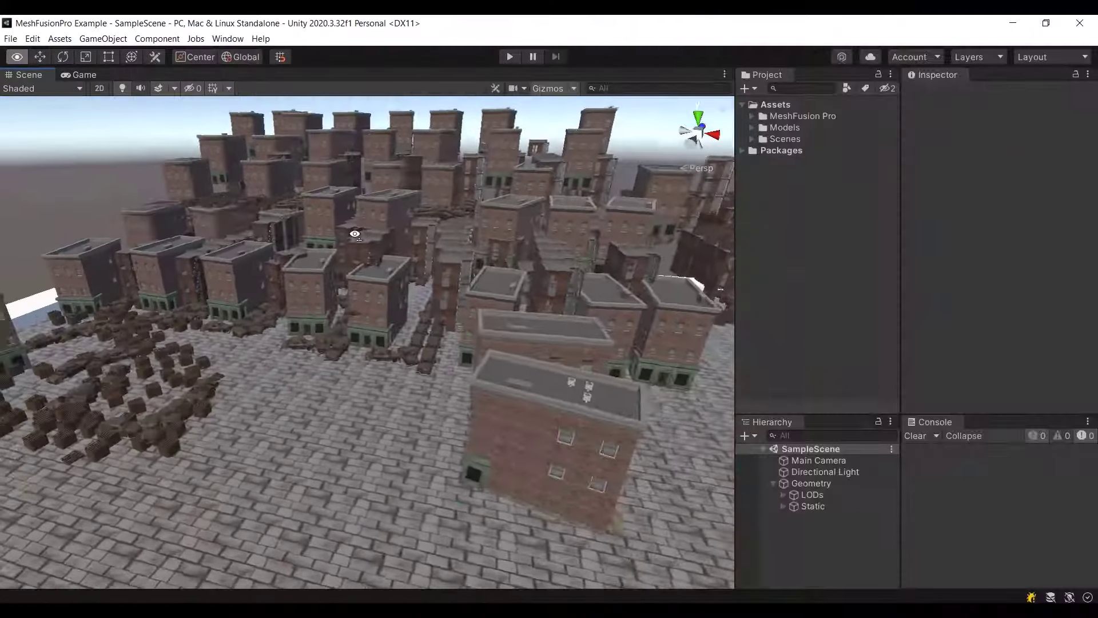
- Select every Home2_LODGroup object under LODs, try moving them upward in the scene, and undo the move
{"action": "left_click", "coordinate": [783, 495]}
{"action": "left_click", "coordinate": [830, 518]}
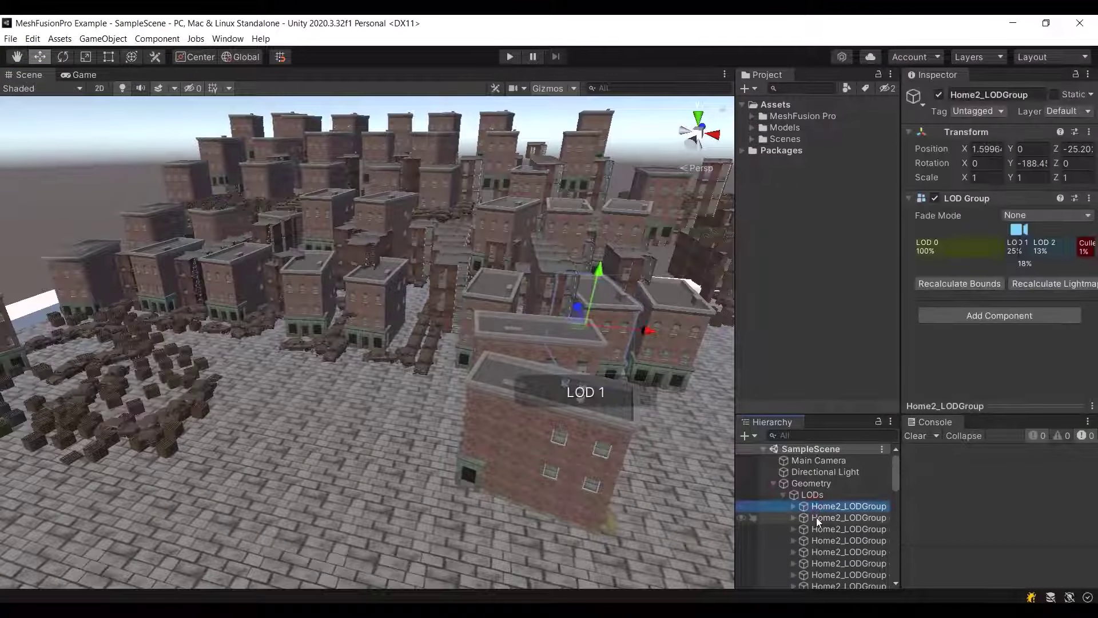
{"action": "left_click", "coordinate": [832, 508]}
{"action": "scroll", "coordinate": [832, 514], "scroll_direction": "down", "scroll_amount": 10}
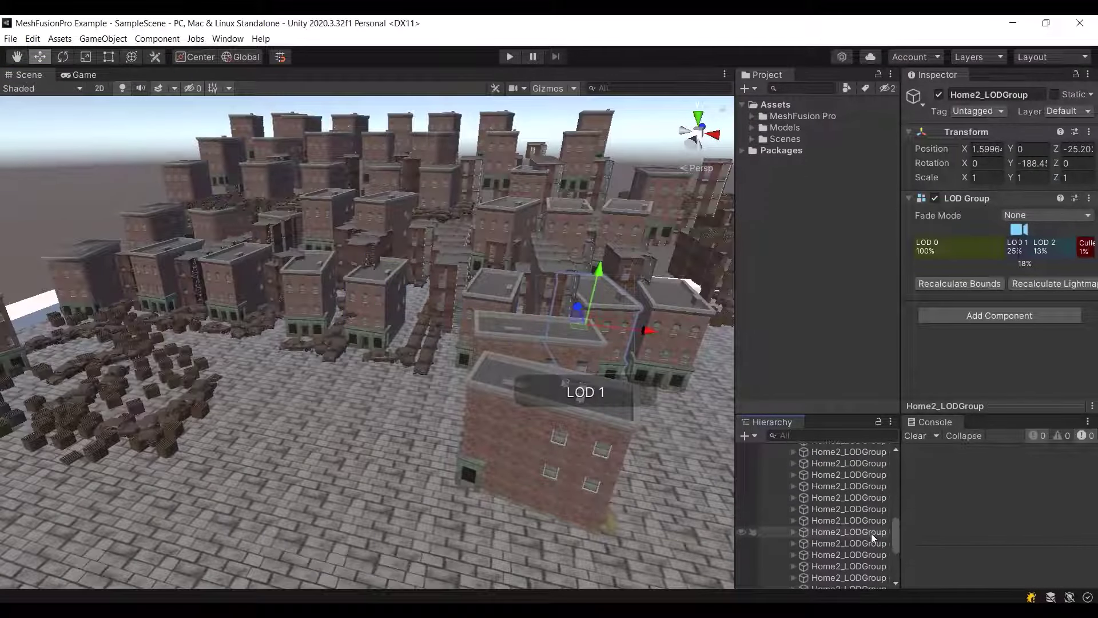
{"action": "left_click", "coordinate": [806, 549], "text": "shift"}
{"action": "key", "text": "s"}
{"action": "right_click_drag", "start_coordinate": [338, 266], "coordinate": [382, 206]}
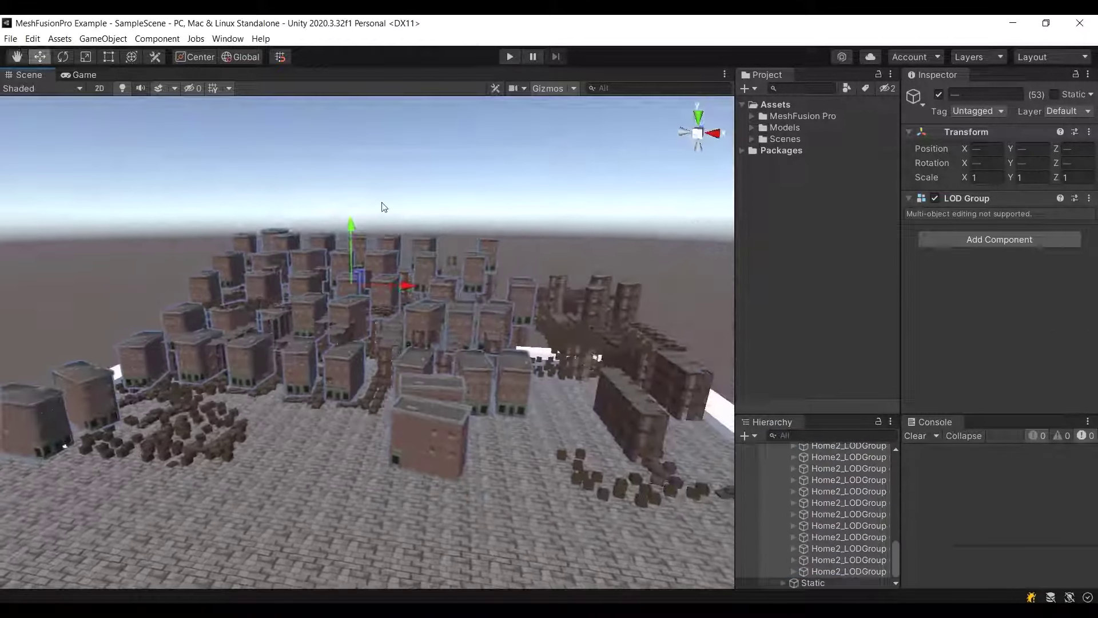
{"action": "left_click_drag", "start_coordinate": [351, 227], "coordinate": [354, 153]}
{"action": "key", "text": "ctrl+z"}
- Examine a Home2_LODGroup building up close along with its LOD levels, and check several other LOD groups
{"action": "left_click", "coordinate": [846, 491]}
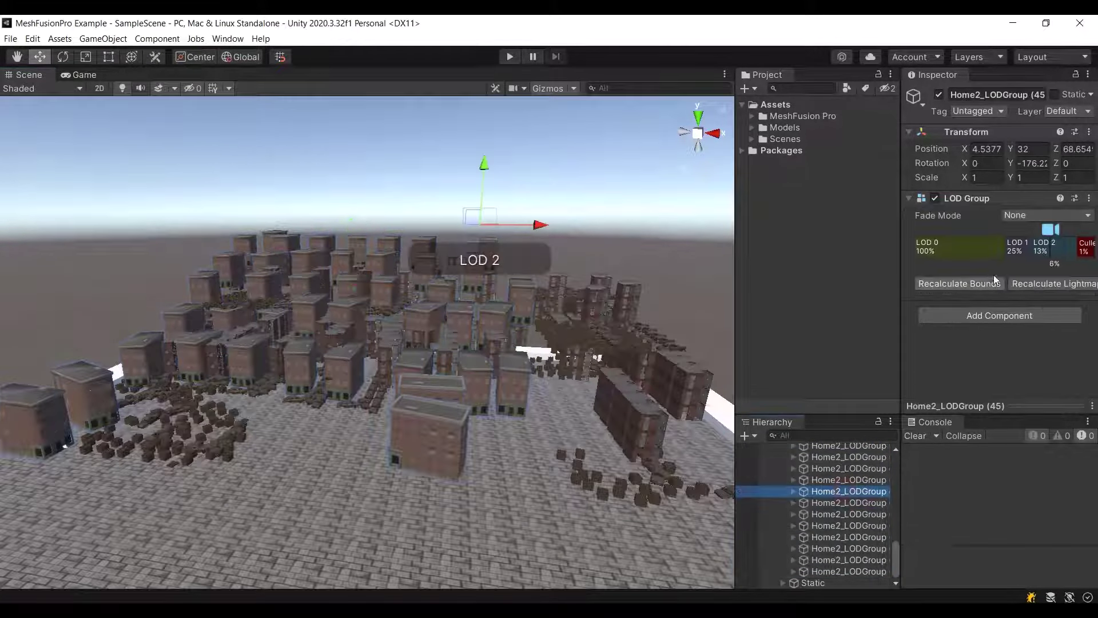
{"action": "key", "text": "f"}
{"action": "left_click_drag", "start_coordinate": [1002, 240], "coordinate": [964, 240]}
{"action": "left_click", "coordinate": [840, 538]}
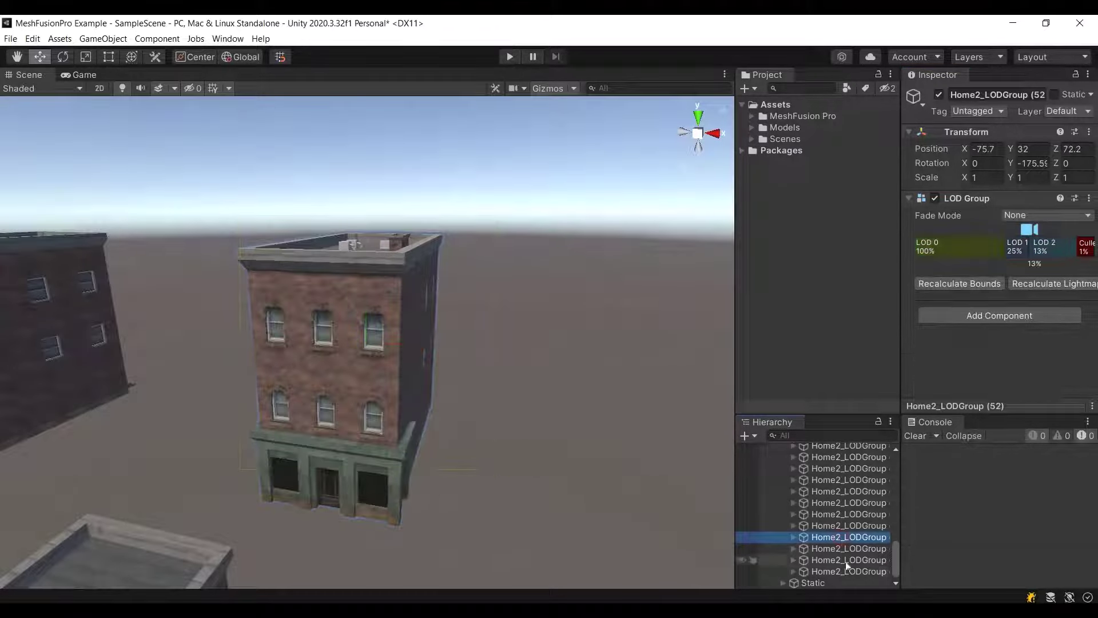
{"action": "left_click", "coordinate": [847, 480]}
{"action": "left_click_drag", "start_coordinate": [896, 558], "coordinate": [821, 496]}
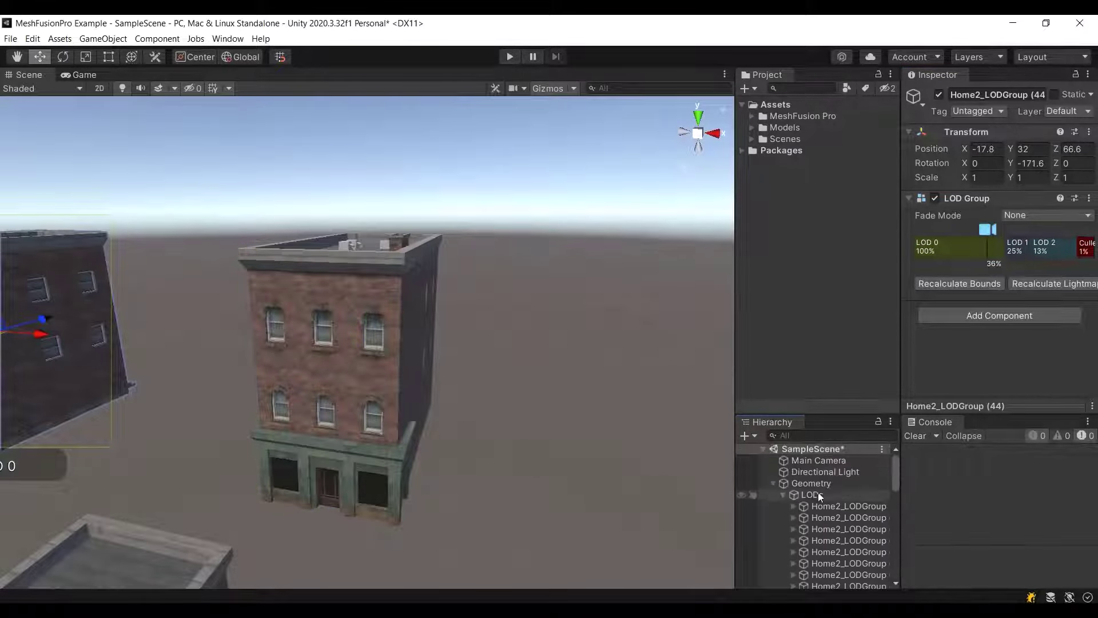
{"action": "left_click", "coordinate": [783, 494]}
- Look over the whole scene and inspect objects in the Static group, including Cube (1)
{"action": "key", "text": "s"}
{"action": "right_click_drag", "start_coordinate": [500, 255], "coordinate": [418, 281]}
{"action": "left_click_drag", "start_coordinate": [419, 282], "coordinate": [385, 332], "text": "alt"}
{"action": "key", "text": "w"}
{"action": "right_click_drag", "start_coordinate": [385, 331], "coordinate": [429, 228]}
{"action": "left_click", "coordinate": [782, 506]}
{"action": "double_click", "coordinate": [828, 529]}
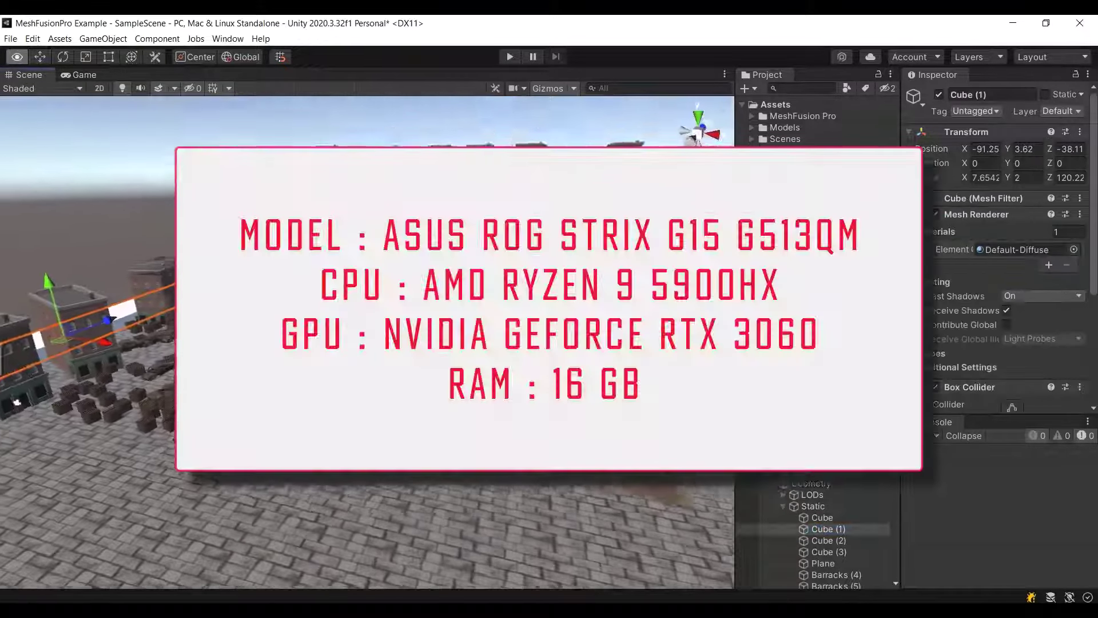
{"action": "scroll", "coordinate": [844, 508], "scroll_direction": "down", "scroll_amount": 8}
{"action": "left_click", "coordinate": [844, 508]}
{"action": "scroll", "coordinate": [844, 508], "scroll_direction": "down", "scroll_amount": 3}
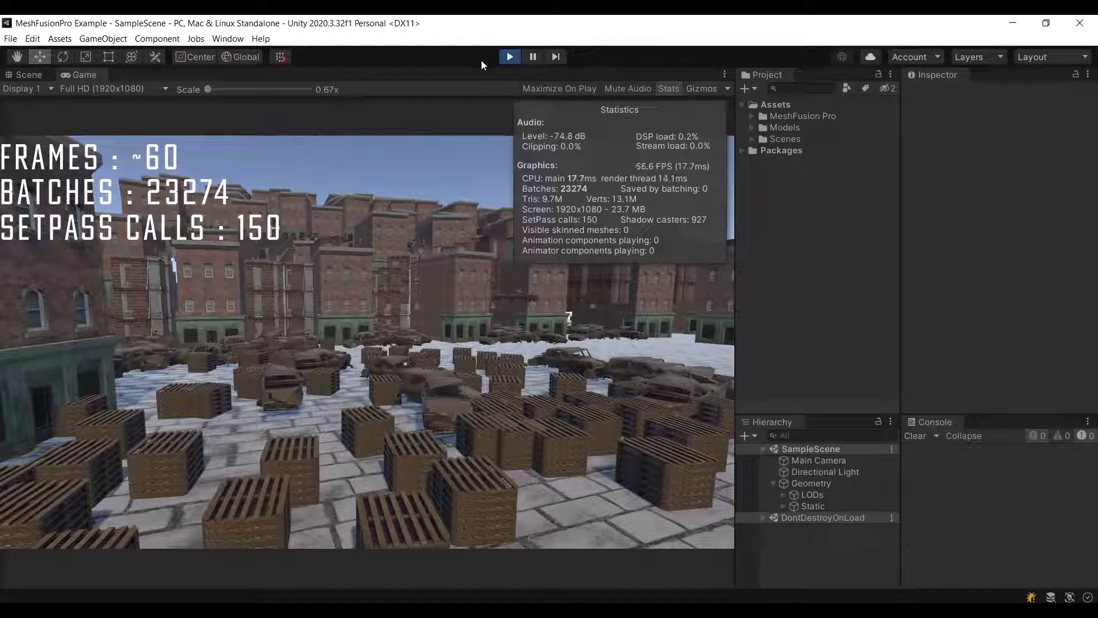
- Open the Frame Debugger while the scene is running and enable it, keeping the game view's statistics visible
{"action": "left_click", "coordinate": [228, 38]}
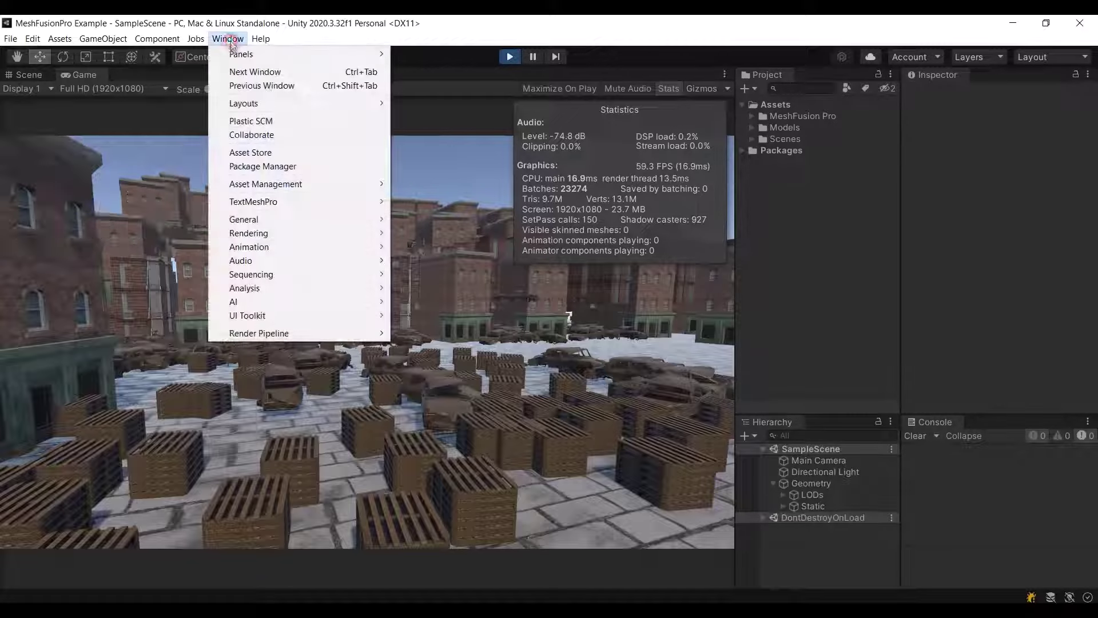
{"action": "mouse_move", "coordinate": [261, 38]}
{"action": "mouse_move", "coordinate": [227, 39]}
{"action": "mouse_move", "coordinate": [283, 287]}
{"action": "left_click", "coordinate": [441, 311]}
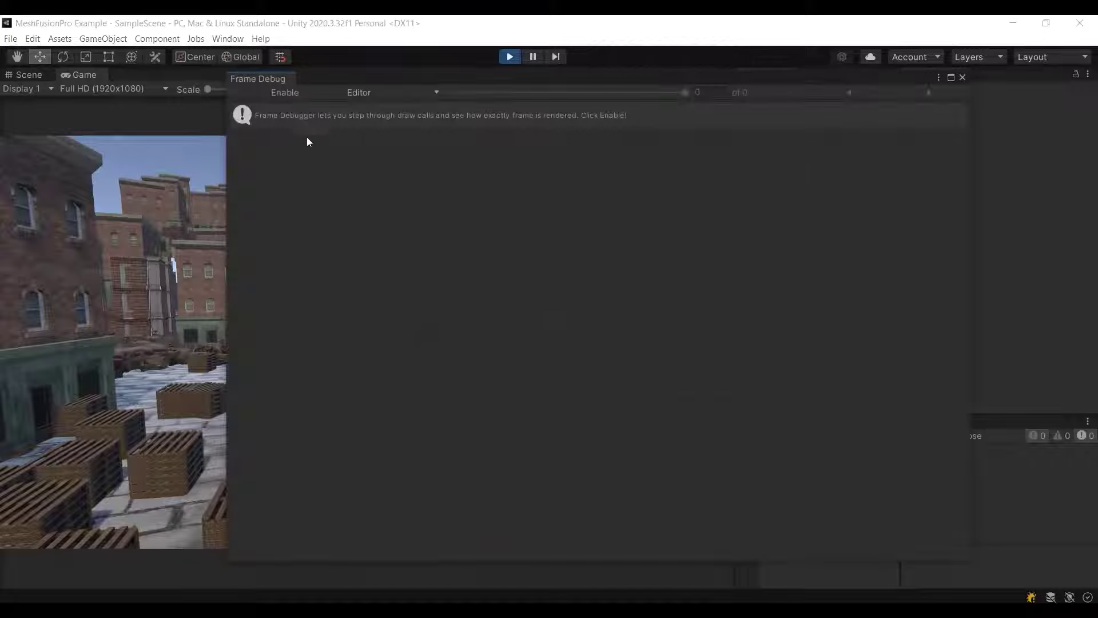
{"action": "left_click_drag", "start_coordinate": [372, 80], "coordinate": [486, 267]}
- Expand the Drawing events down to the forward opaque render loop and examine why the Pallet draw calls are not batched
{"action": "left_click", "coordinate": [356, 316]}
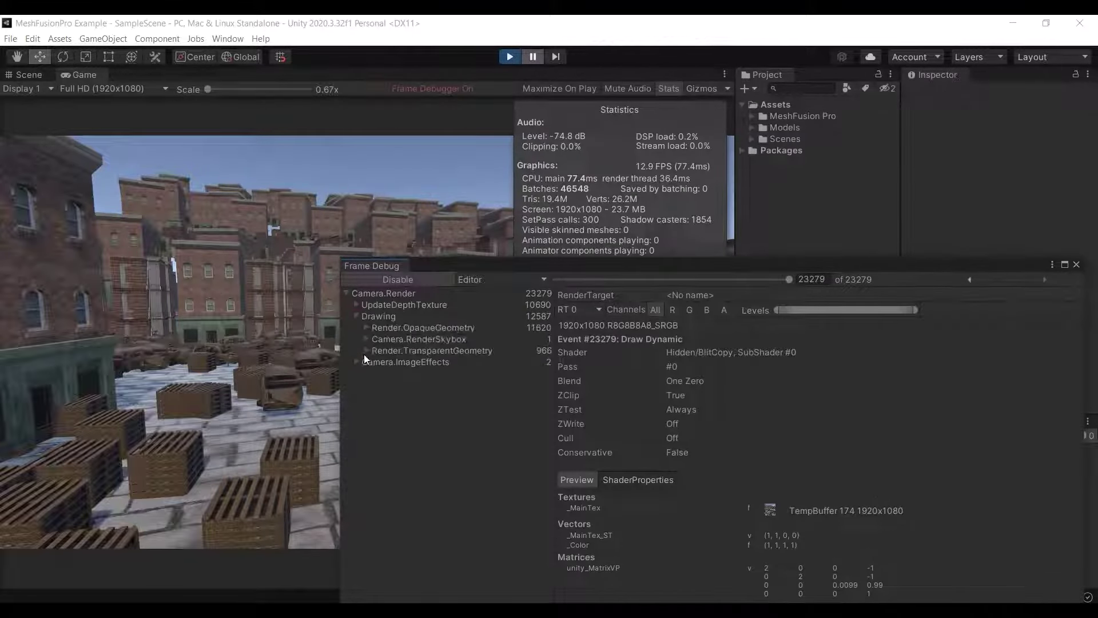
{"action": "left_click", "coordinate": [363, 329]}
{"action": "left_click", "coordinate": [376, 339]}
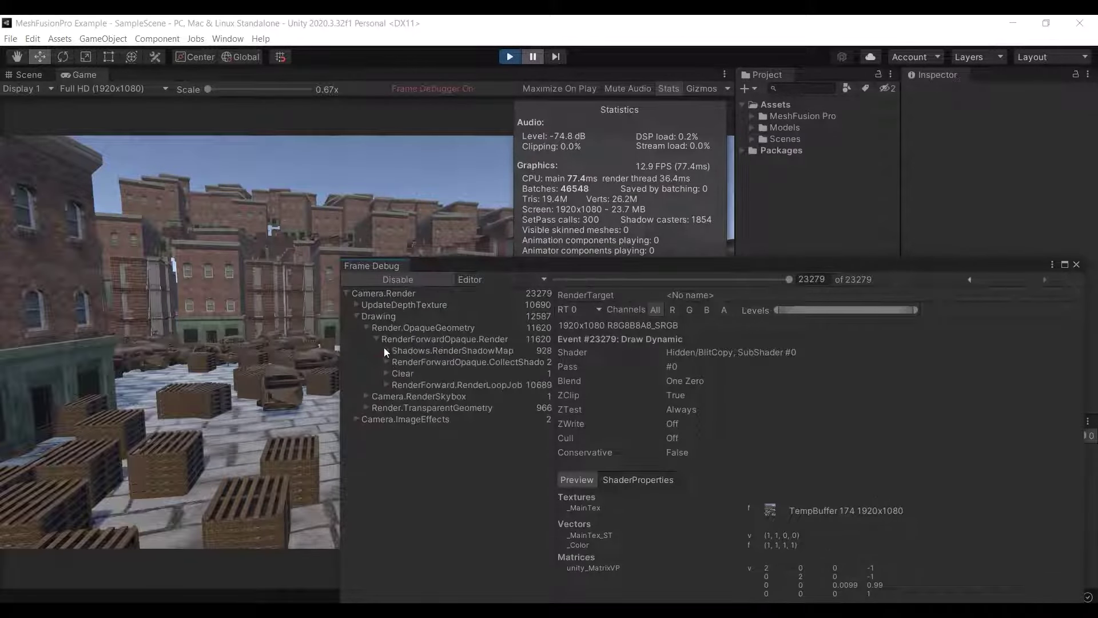
{"action": "left_click", "coordinate": [385, 384]}
{"action": "left_click", "coordinate": [439, 406]}
{"action": "left_click", "coordinate": [443, 442]}
{"action": "left_click", "coordinate": [444, 491]}
{"action": "scroll", "coordinate": [443, 492], "scroll_direction": "down", "scroll_amount": 1}
{"action": "left_click", "coordinate": [444, 490]}
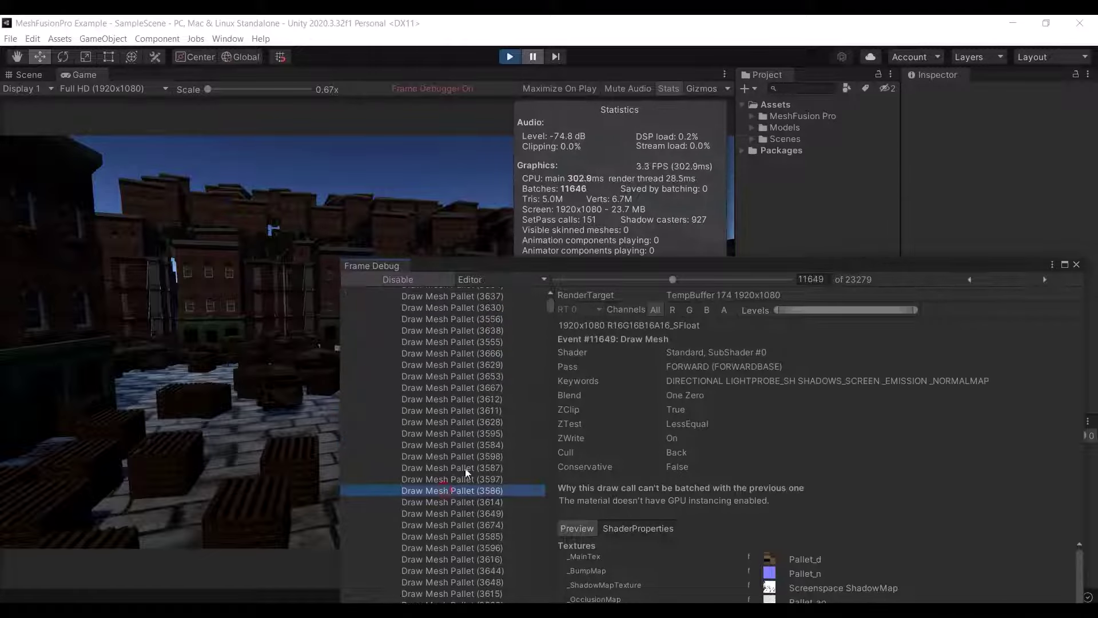
{"action": "mouse_move", "coordinate": [674, 278]}
{"action": "left_mouse_down"}
{"action": "mouse_move", "coordinate": [589, 267]}
{"action": "mouse_move", "coordinate": [736, 276]}
{"action": "left_mouse_up"}
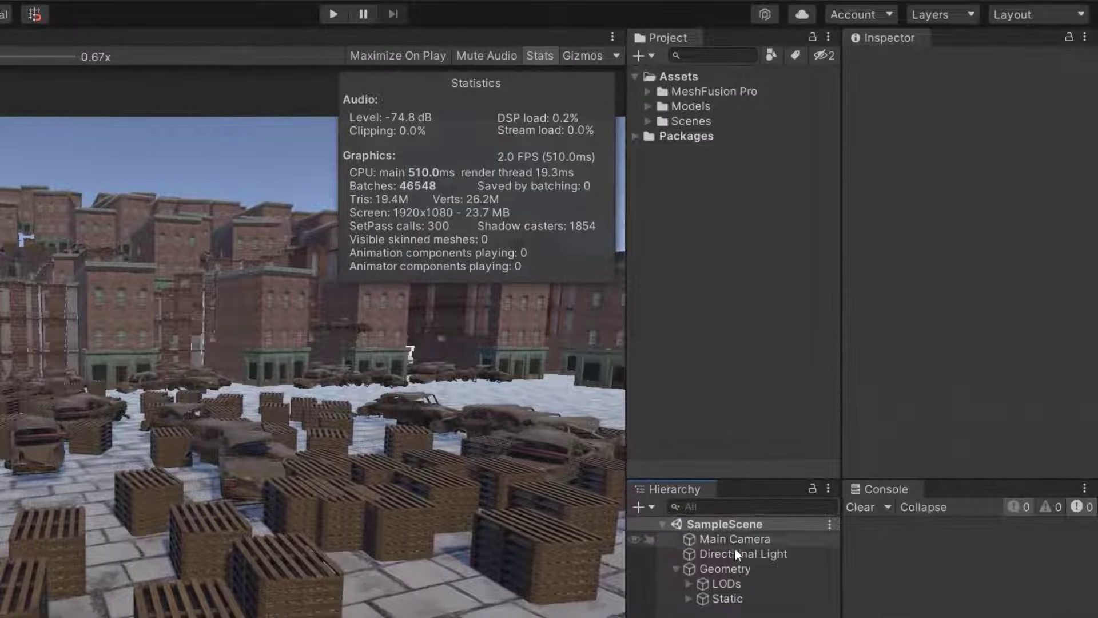
- Mark the Geometry object and its children as Static and save the scene
{"action": "left_click", "coordinate": [820, 485]}
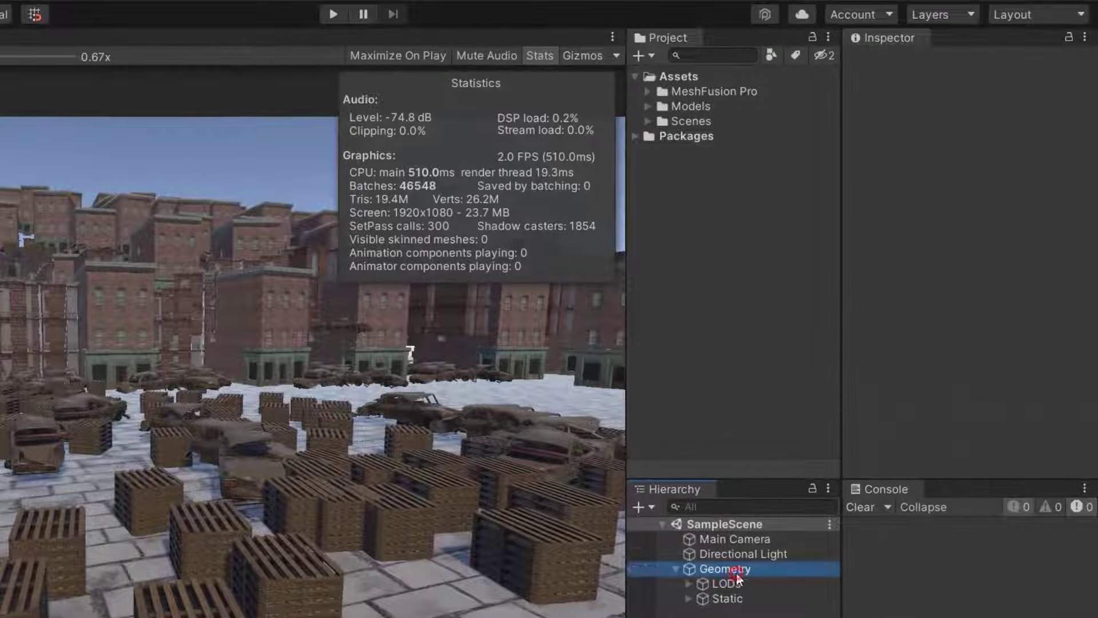
{"action": "left_click", "coordinate": [1041, 64]}
{"action": "left_click", "coordinate": [312, 384]}
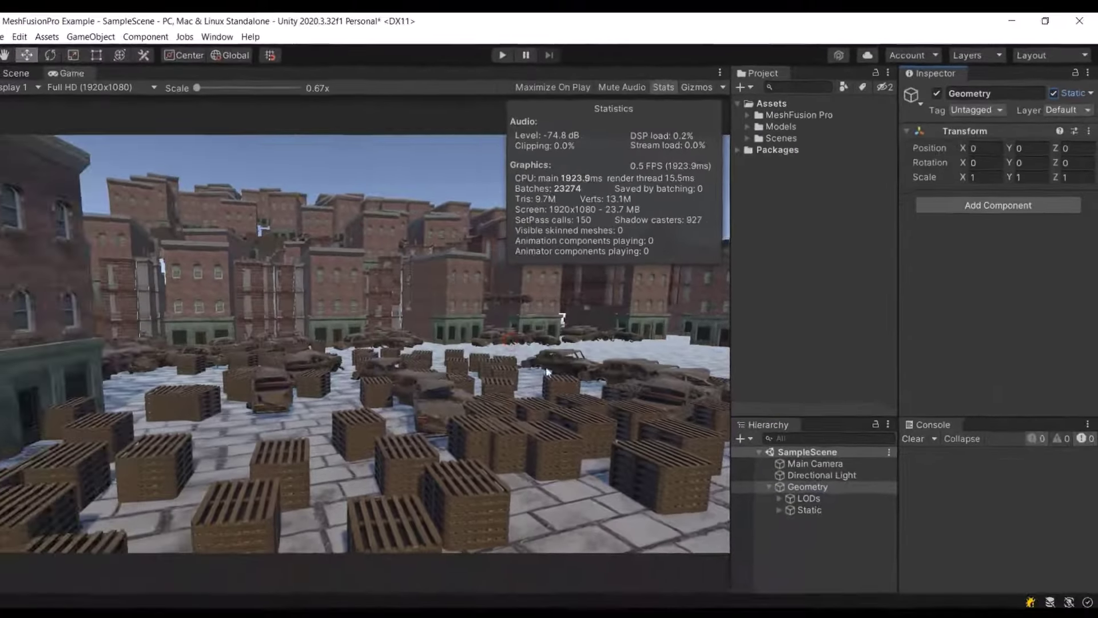
{"action": "left_click", "coordinate": [824, 539]}
{"action": "key", "text": "ctrl+s"}
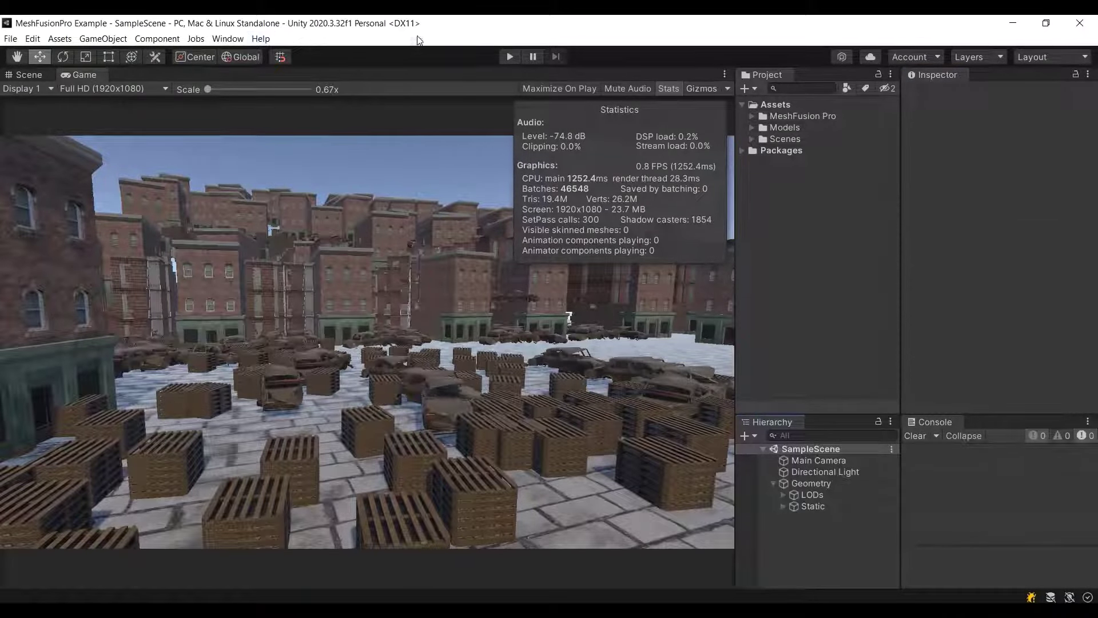
- Run the scene and enable the Frame Debugger on it
{"action": "left_click", "coordinate": [514, 56]}
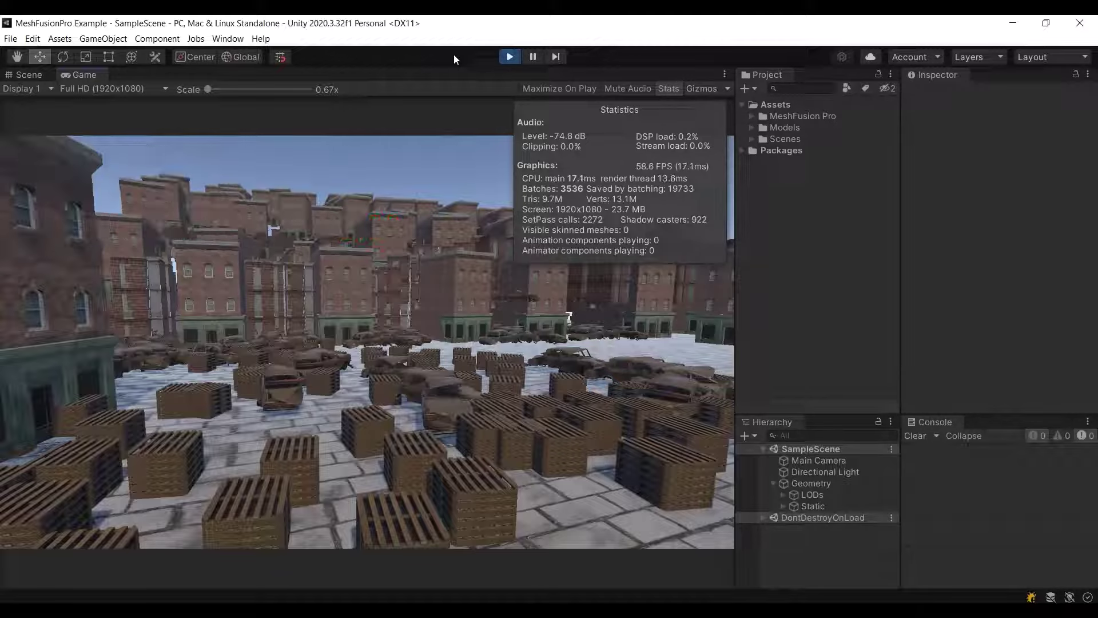
{"action": "left_click", "coordinate": [227, 39]}
{"action": "mouse_move", "coordinate": [320, 288]}
{"action": "left_click", "coordinate": [440, 316]}
{"action": "left_click", "coordinate": [273, 78]}
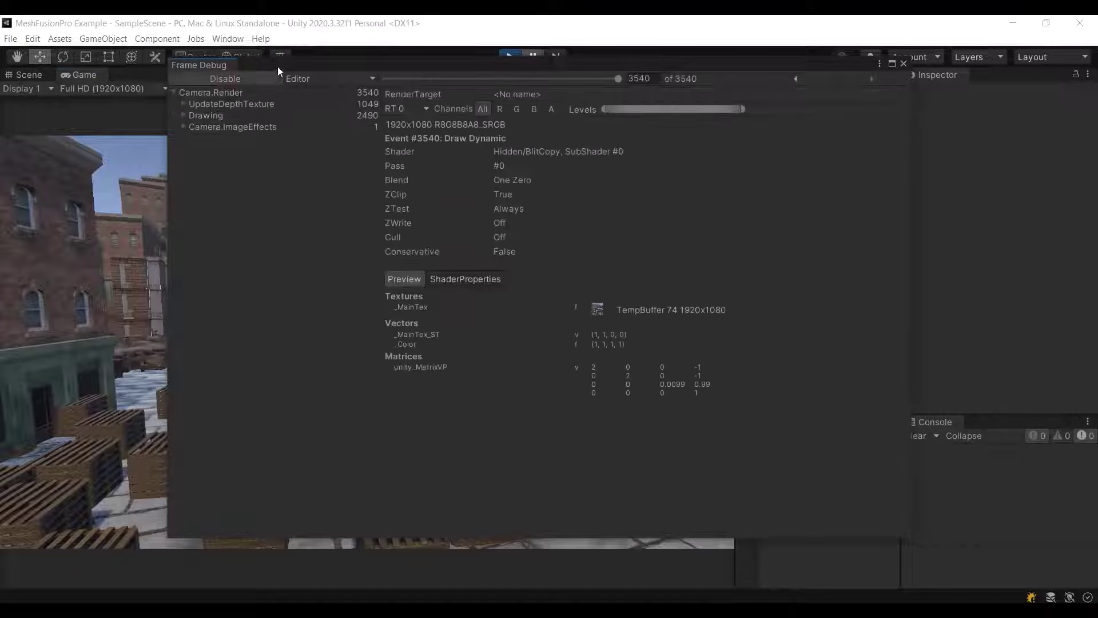
- Expand the opaque geometry events down to the forward render loop and examine several Static Batch entries
{"action": "left_click", "coordinate": [152, 126]}
{"action": "left_click", "coordinate": [162, 137]}
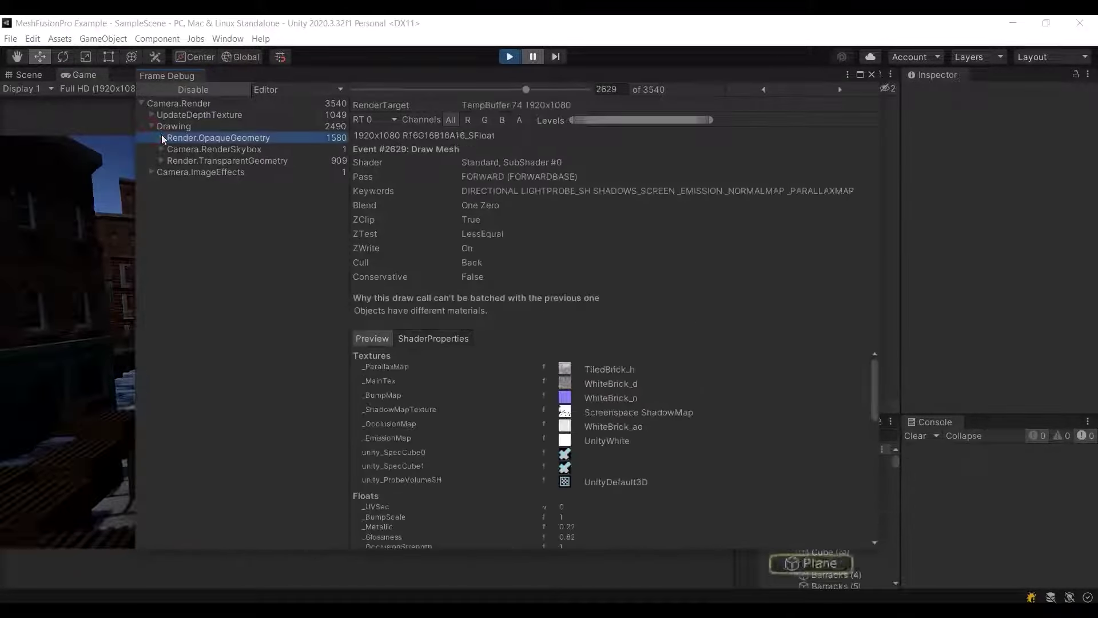
{"action": "left_click", "coordinate": [172, 150]}
{"action": "left_click", "coordinate": [182, 195]}
{"action": "left_click", "coordinate": [221, 207]}
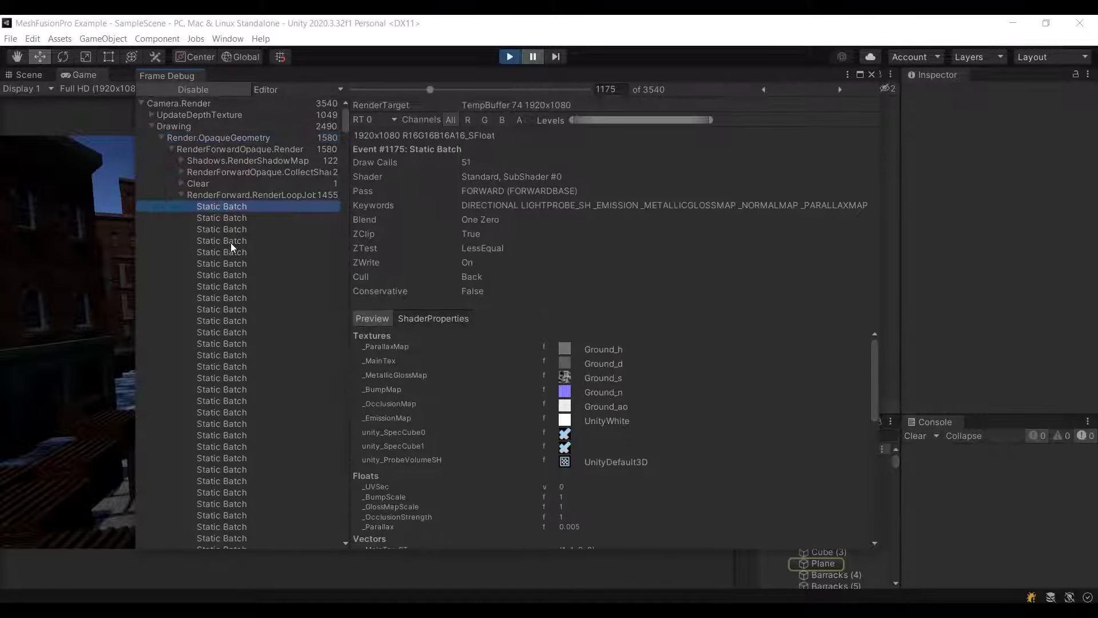
{"action": "left_click", "coordinate": [231, 241]}
{"action": "left_click", "coordinate": [232, 309]}
{"action": "left_click", "coordinate": [233, 366]}
{"action": "scroll", "coordinate": [232, 343], "scroll_direction": "down", "scroll_amount": 20}
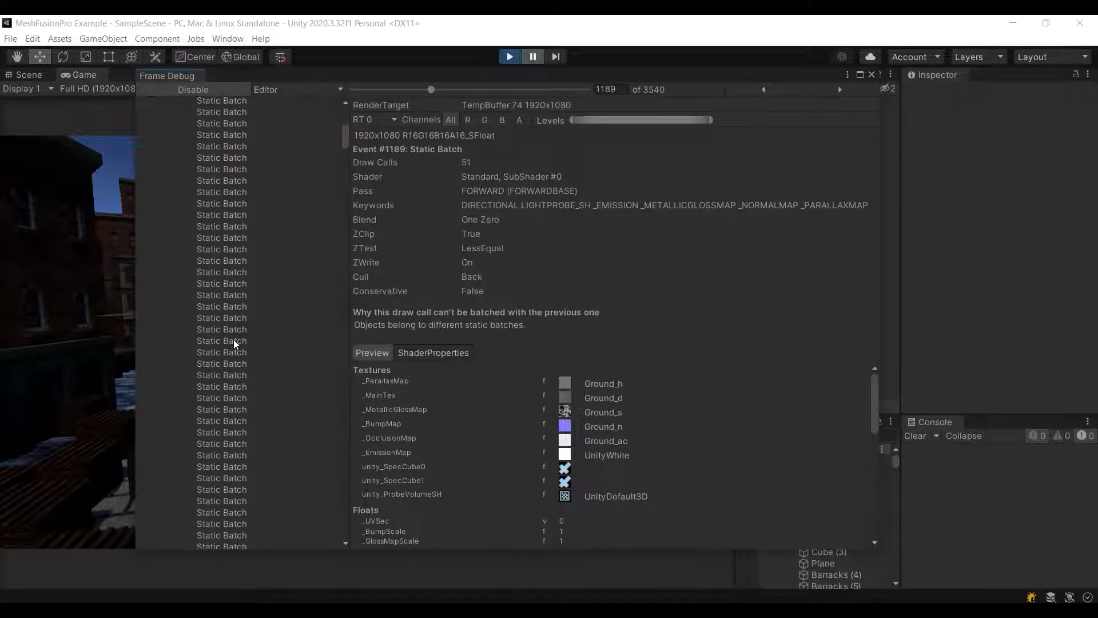
- Examine the PopcornCar Draw Mesh events among the static batches and the reasons they are not batched
{"action": "scroll", "coordinate": [234, 338], "scroll_direction": "down", "scroll_amount": 5}
{"action": "left_click", "coordinate": [251, 191]}
{"action": "left_click", "coordinate": [247, 238]}
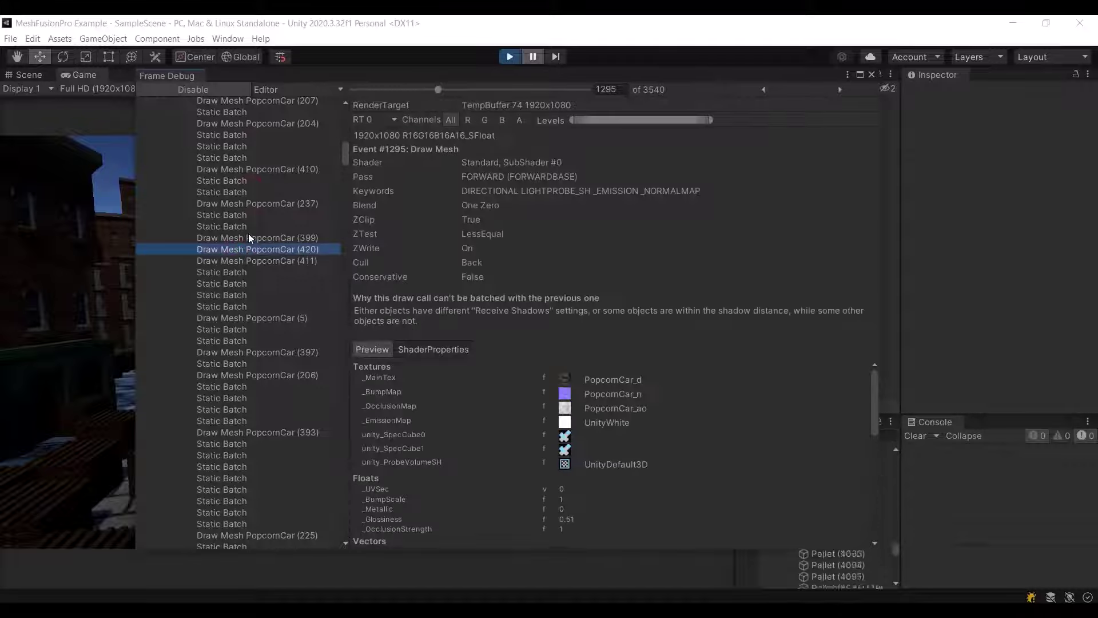
{"action": "left_click", "coordinate": [247, 260]}
{"action": "left_click", "coordinate": [245, 283]}
{"action": "left_click", "coordinate": [245, 317]}
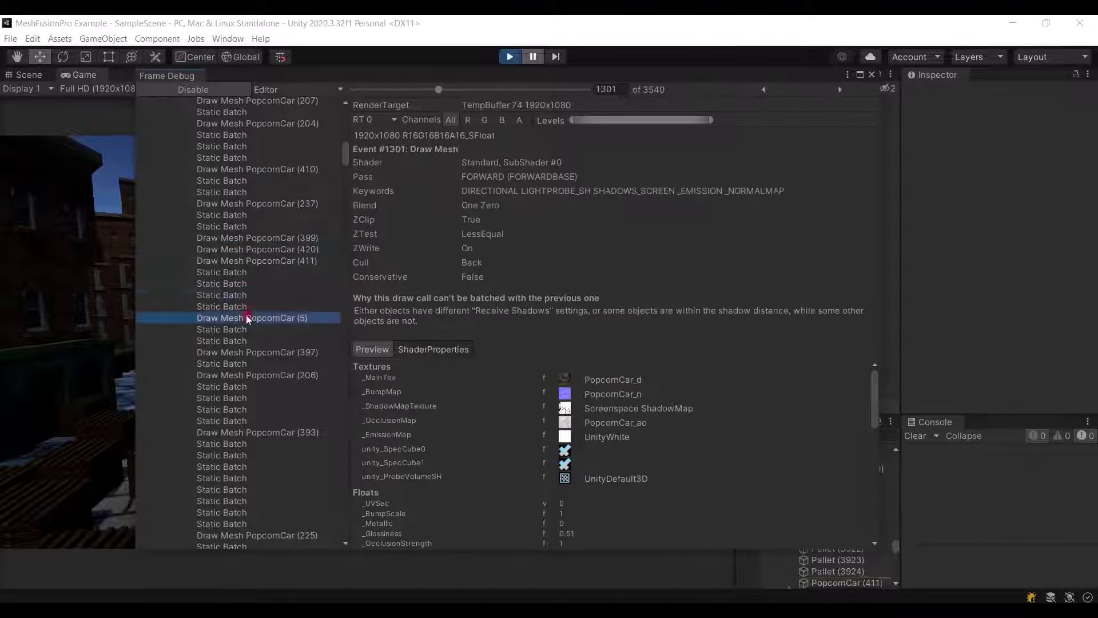
{"action": "left_click", "coordinate": [248, 340]}
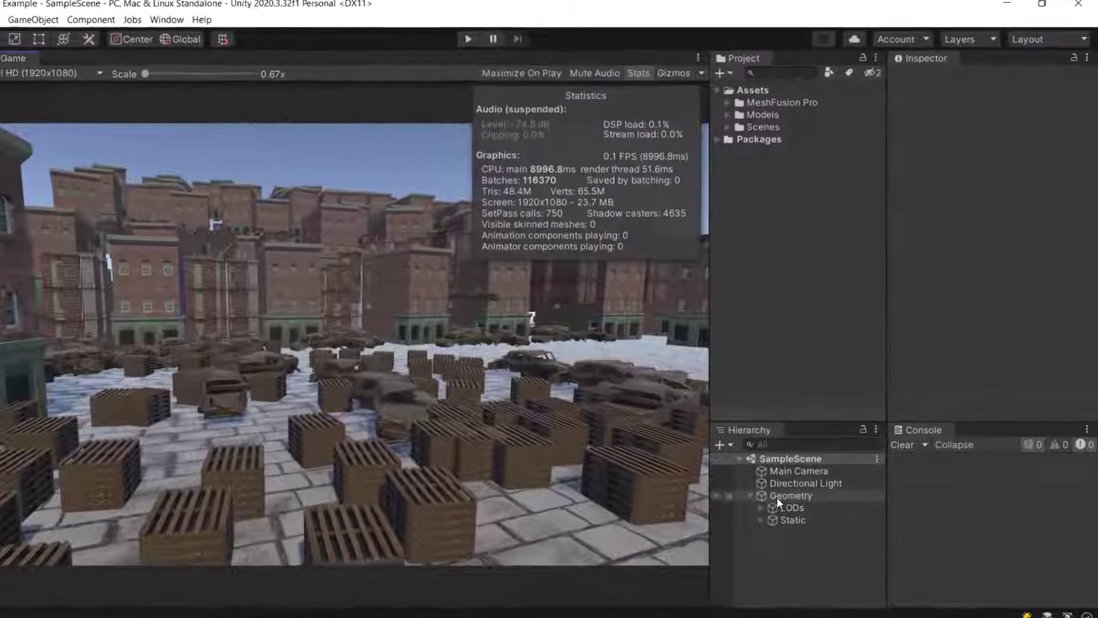
- Remove the Static flag from the Geometry object and its children
{"action": "left_click", "coordinate": [777, 496]}
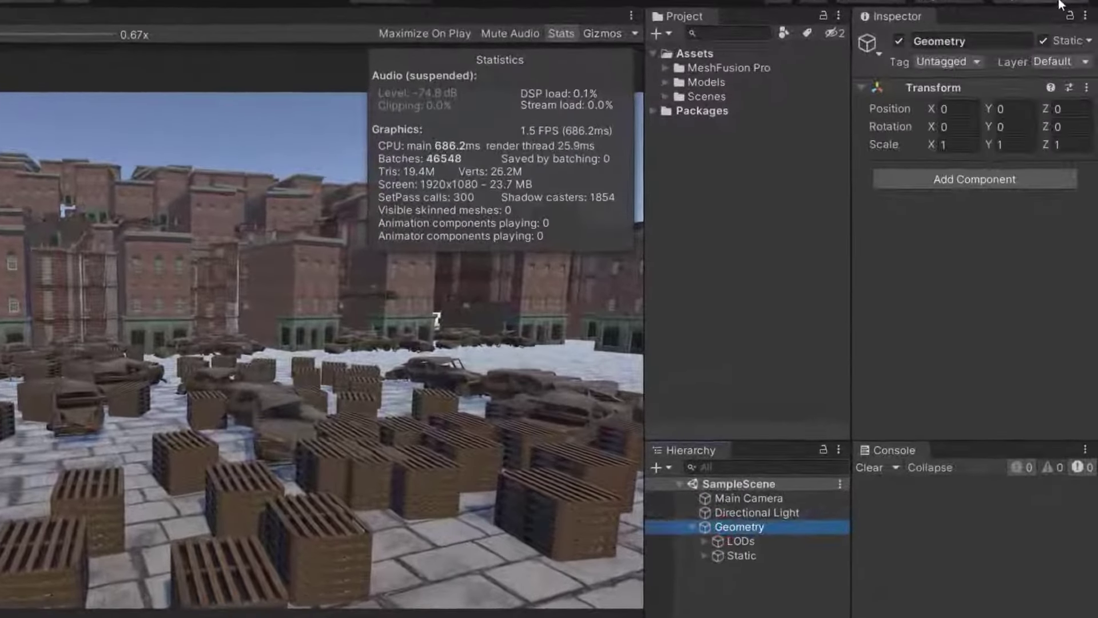
{"action": "left_click", "coordinate": [1043, 42]}
{"action": "left_click", "coordinate": [371, 349]}
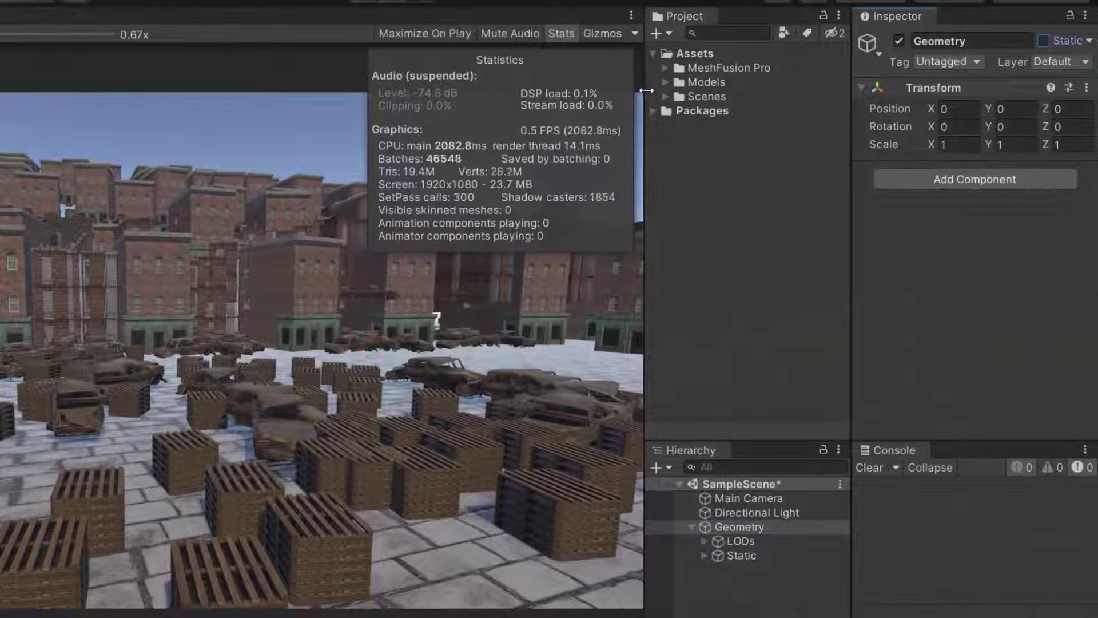
- Enable GPU instancing on all seven FreeHome1 materials in the AmericanCityPack models folder
{"action": "left_click", "coordinate": [664, 81]}
{"action": "left_click", "coordinate": [678, 96]}
{"action": "left_click", "coordinate": [690, 110]}
{"action": "left_click", "coordinate": [703, 125]}
{"action": "left_click", "coordinate": [755, 139]}
{"action": "left_click", "coordinate": [784, 225], "text": "shift"}
{"action": "scroll", "coordinate": [998, 125], "scroll_direction": "down", "scroll_amount": 5}
{"action": "left_click", "coordinate": [982, 382]}
{"action": "left_click", "coordinate": [691, 110]}
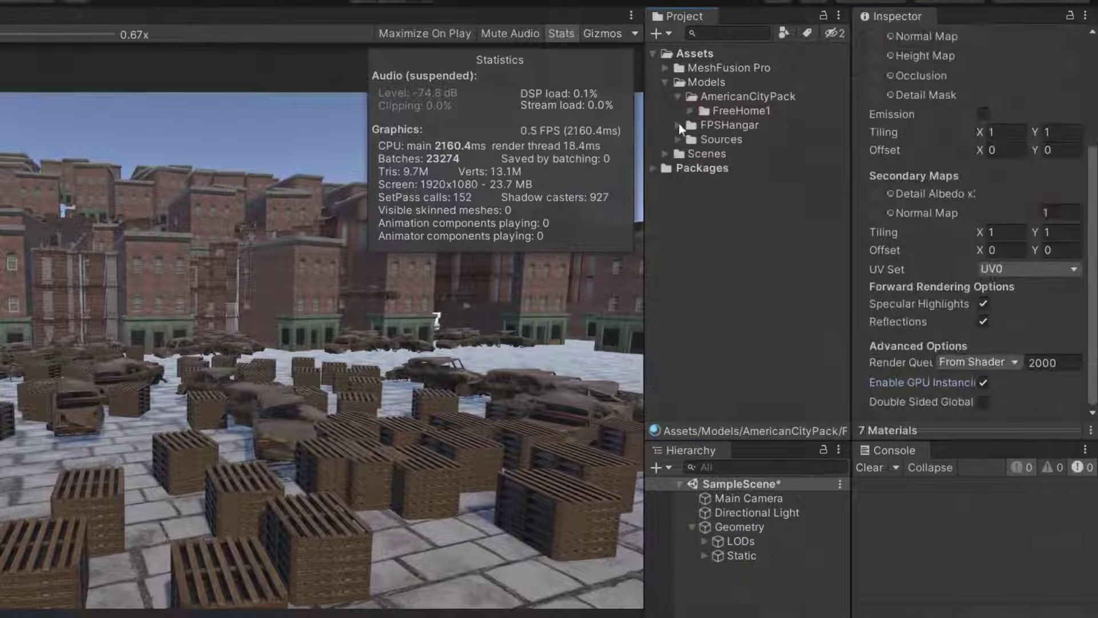
- Enable GPU instancing on the BarrelGrey and BarrelRed materials in the FPSHangar Meshes folder
{"action": "left_click", "coordinate": [678, 124]}
{"action": "left_click", "coordinate": [678, 96]}
{"action": "left_click", "coordinate": [690, 125]}
{"action": "left_click", "coordinate": [703, 139]}
{"action": "left_click", "coordinate": [715, 153]}
{"action": "left_click", "coordinate": [796, 197]}
{"action": "left_click", "coordinate": [796, 210], "text": "shift"}
{"action": "left_click", "coordinate": [982, 383]}
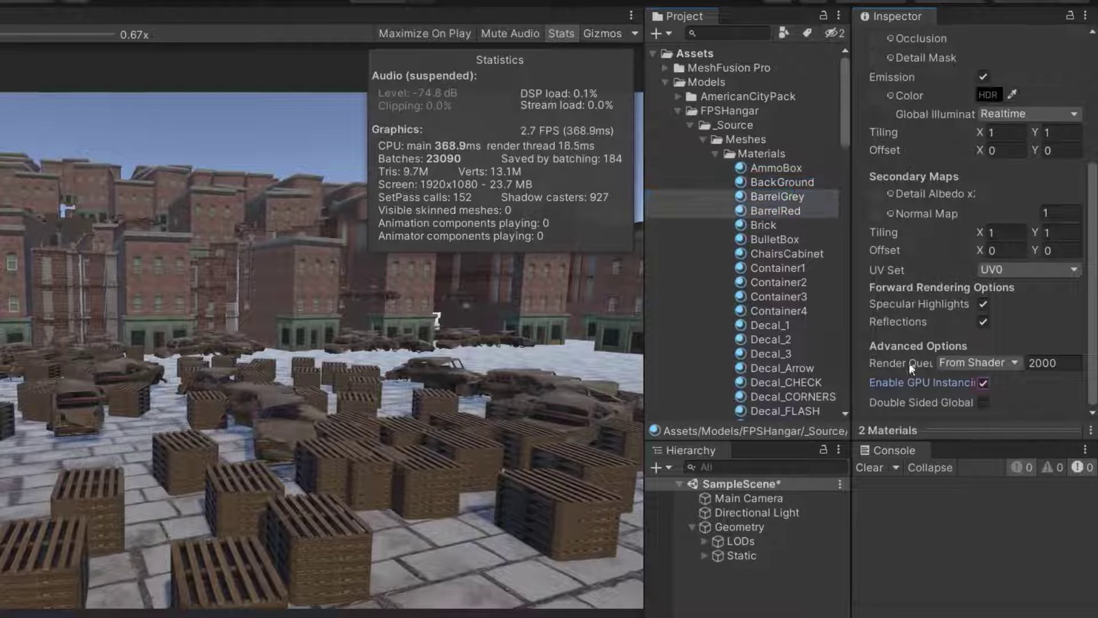
- Enable GPU instancing on the FPSHangar materials up to Container4 and check the decal materials for the option
{"action": "left_click", "coordinate": [794, 312], "text": "shift"}
{"action": "left_click", "coordinate": [794, 325]}
{"action": "left_click", "coordinate": [783, 352]}
{"action": "scroll", "coordinate": [789, 286], "scroll_direction": "down", "scroll_amount": 5}
{"action": "left_click", "coordinate": [799, 237]}
{"action": "left_click", "coordinate": [807, 336]}
{"action": "scroll", "coordinate": [809, 289], "scroll_direction": "down", "scroll_amount": 5}
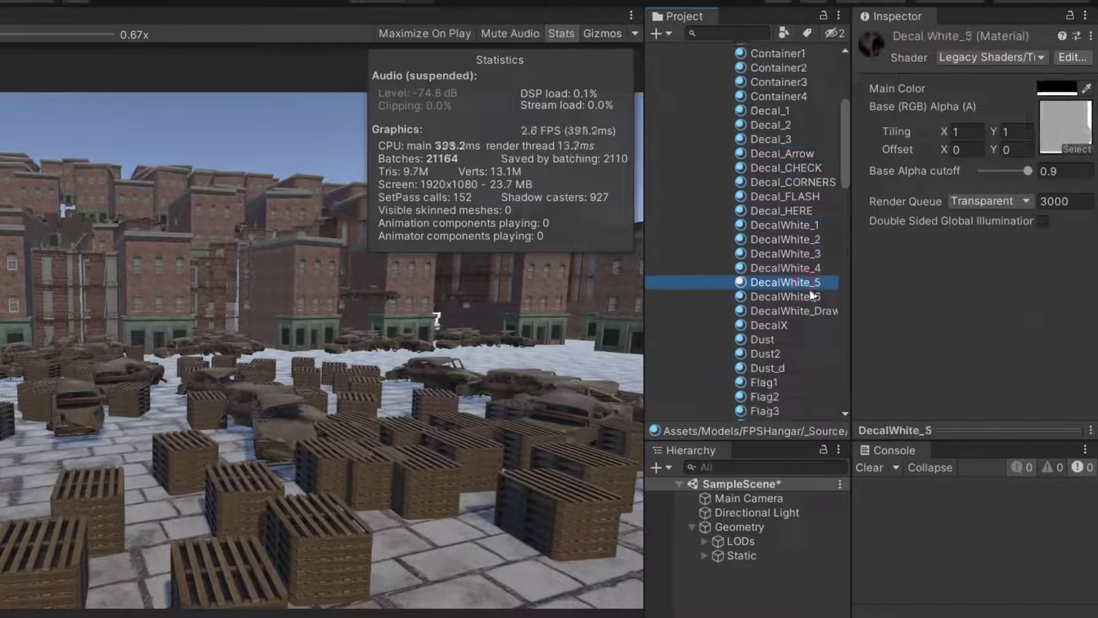
- Enable GPU instancing on the FPSHangar materials from Dust through Ground that support it
{"action": "left_click", "coordinate": [777, 232]}
{"action": "left_click", "coordinate": [777, 247], "text": "shift"}
{"action": "left_click", "coordinate": [777, 261], "text": "shift"}
{"action": "left_click", "coordinate": [777, 275]}
{"action": "left_click", "coordinate": [780, 334], "text": "shift"}
{"action": "key", "text": "Down"}
{"action": "key", "text": "Down"}
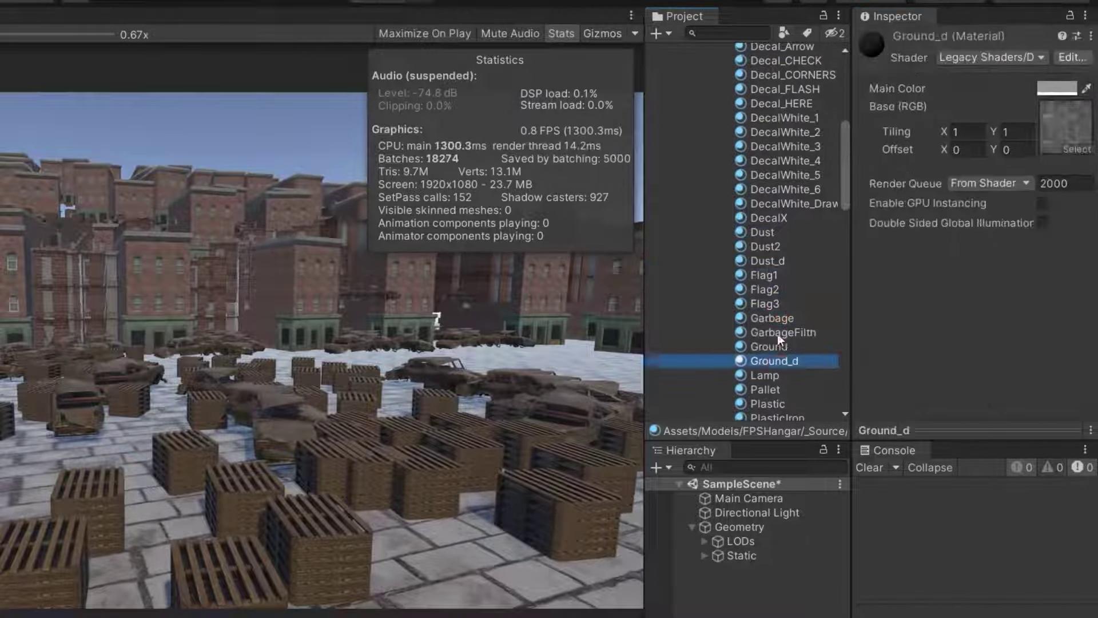
- Enable GPU instancing on the FPSHangar materials from Ground_d through PlasticIron
{"action": "scroll", "coordinate": [778, 337], "scroll_direction": "down", "scroll_amount": 5}
{"action": "key", "text": "Down"}
{"action": "key", "text": "Down"}
{"action": "key", "text": "Down"}
{"action": "key", "text": "Down"}
{"action": "key", "text": "Down"}
{"action": "key", "text": "Down"}
{"action": "key", "text": "Down"}
{"action": "key", "text": "Down"}
{"action": "key", "text": "Down"}
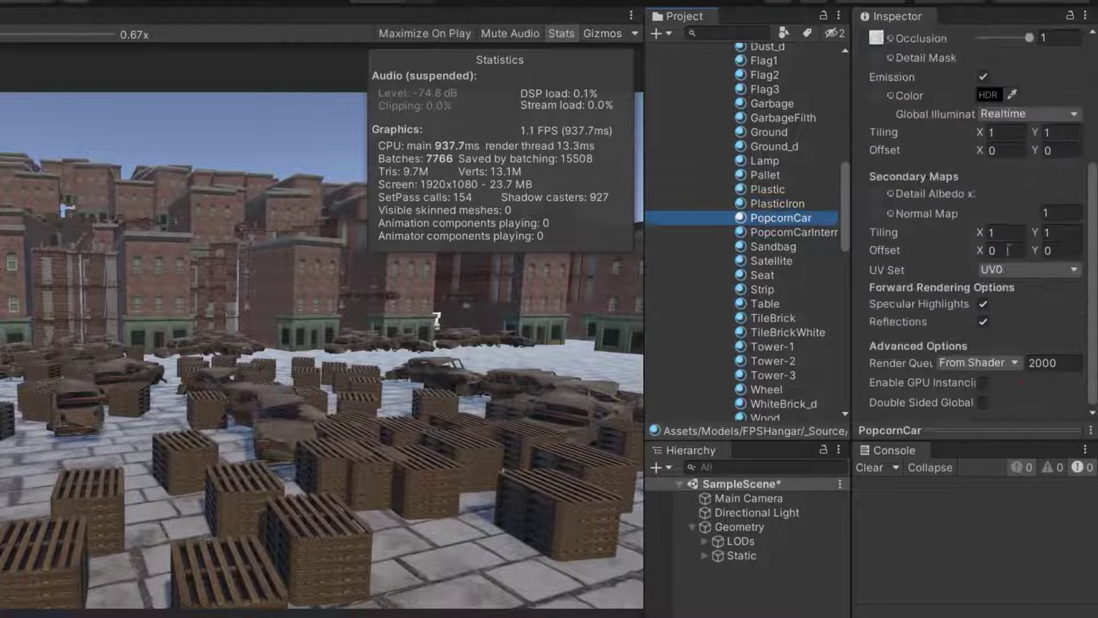
- Enable GPU instancing on the FPSHangar materials from PopcornCar through Table
{"action": "key", "text": "shift+Down"}
{"action": "key", "text": "Down"}
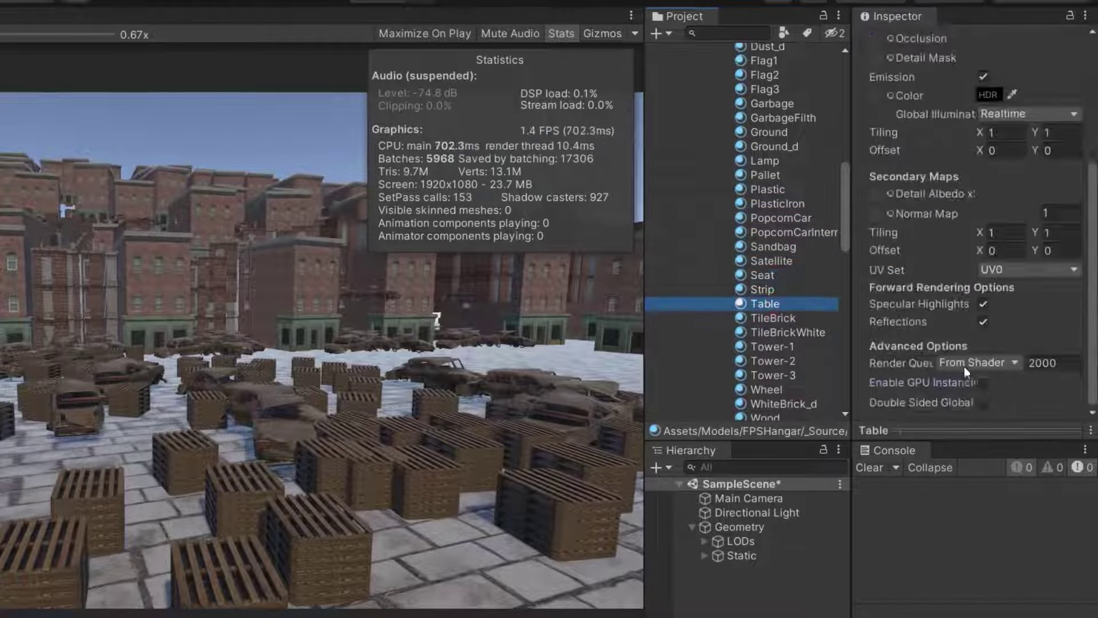
{"action": "key", "text": "Down"}
{"action": "key", "text": "Down"}
- Enable GPU instancing on the remaining FPSHangar materials and run the scene
{"action": "scroll", "coordinate": [830, 293], "scroll_direction": "down", "scroll_amount": 4}
{"action": "key", "text": "Down"}
{"action": "key", "text": "Down"}
{"action": "key", "text": "Down"}
{"action": "key", "text": "Down"}
{"action": "key", "text": "Down"}
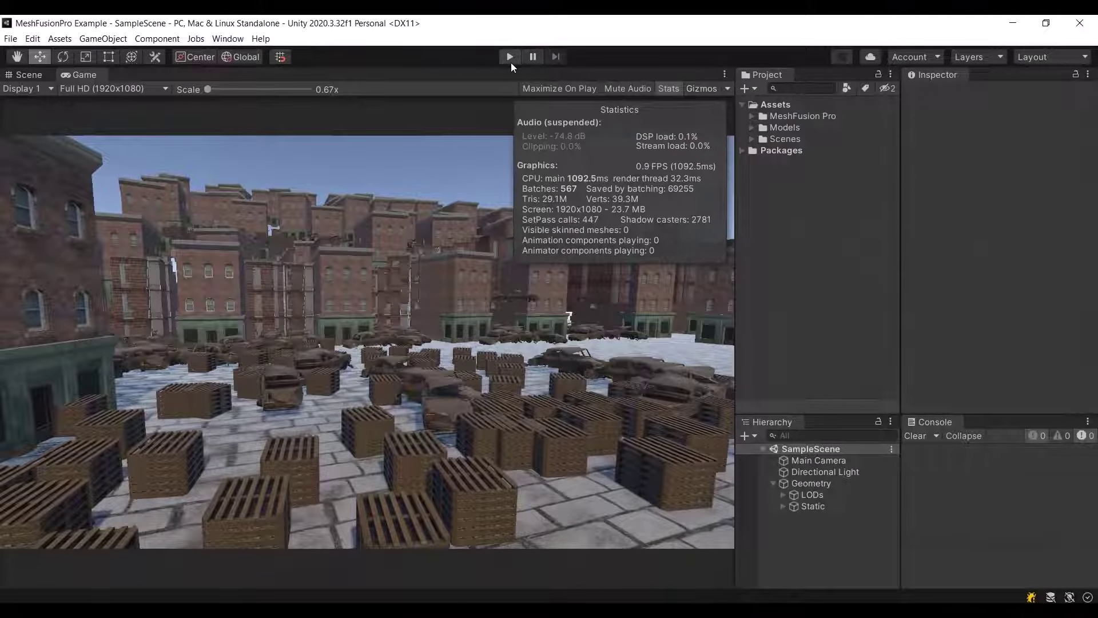
{"action": "left_click", "coordinate": [510, 57]}
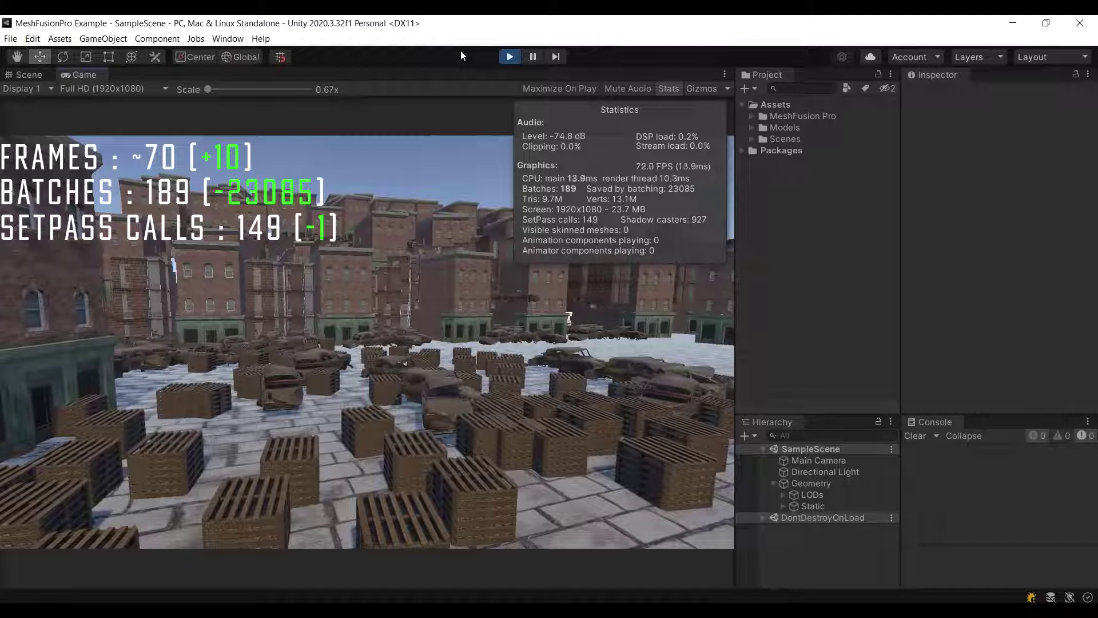
- Capture the GPU-instanced frame in the Frame Debugger and expand its opaque geometry down to the RenderForward.RenderLoopJob draw calls
{"action": "left_click", "coordinate": [228, 38]}
{"action": "mouse_move", "coordinate": [245, 287]}
{"action": "left_click", "coordinate": [451, 316]}
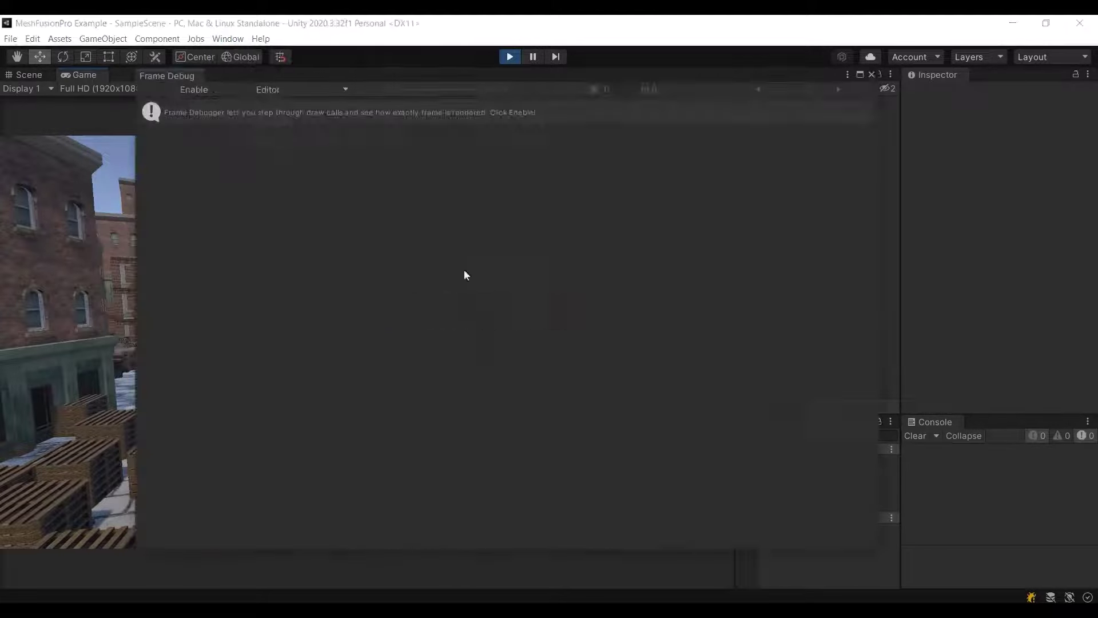
{"action": "left_click", "coordinate": [174, 99]}
{"action": "left_click", "coordinate": [132, 136]}
{"action": "left_click", "coordinate": [143, 147]}
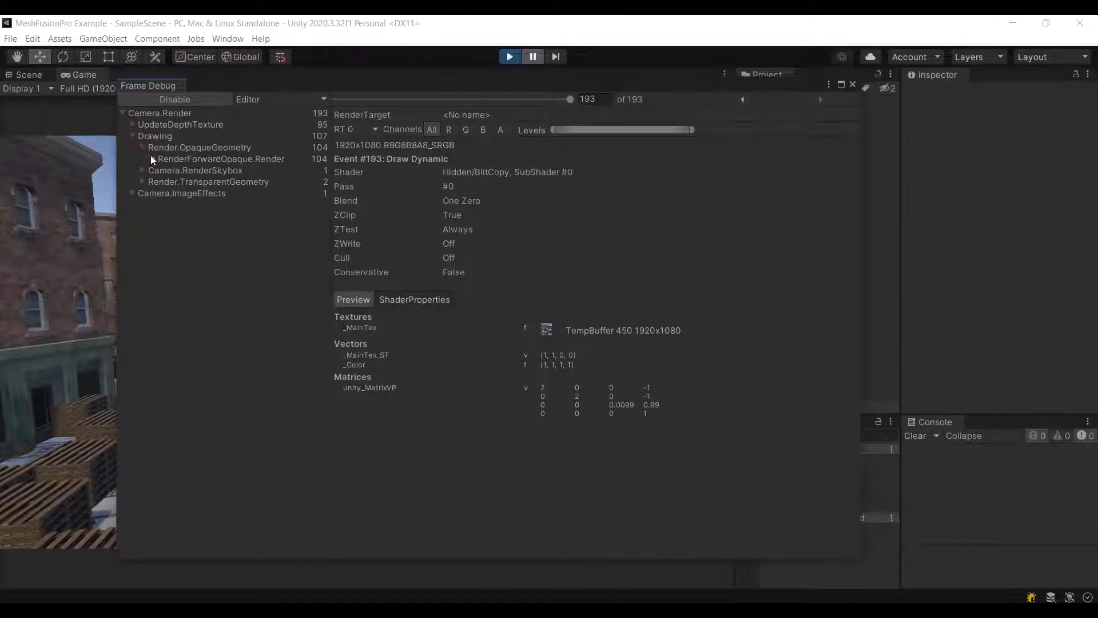
{"action": "left_click", "coordinate": [153, 158]}
{"action": "left_click", "coordinate": [163, 204]}
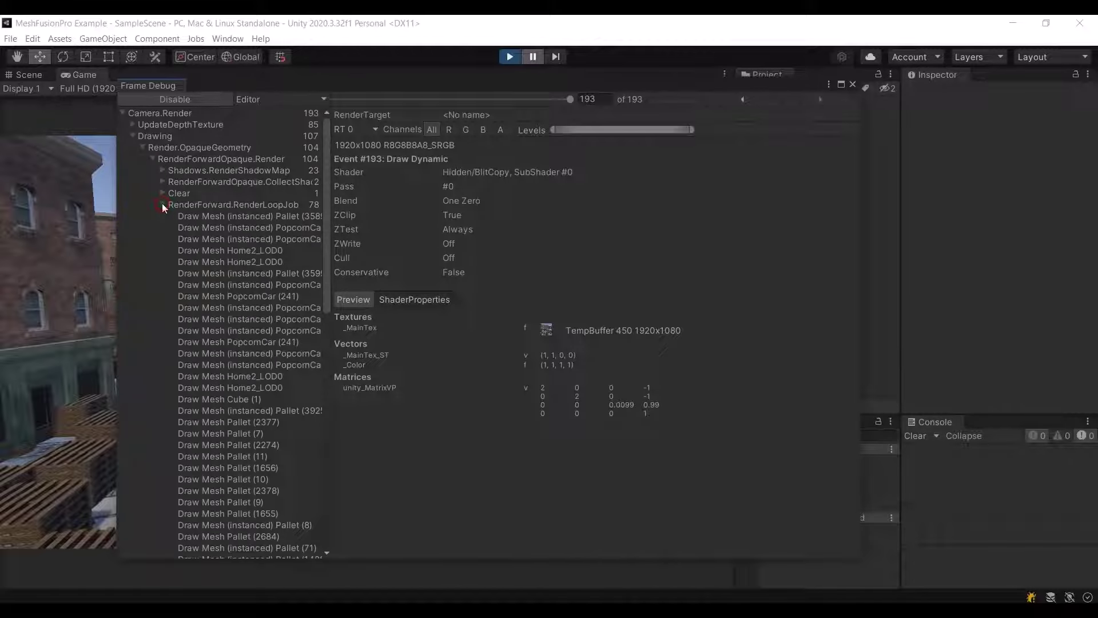
- Examine the early RenderLoopJob draw calls for the Pallet, PopcornCar and Home2_LOD0 meshes, including why each cannot be batched
{"action": "left_click", "coordinate": [221, 216]}
{"action": "left_click", "coordinate": [230, 228]}
{"action": "left_click", "coordinate": [235, 239]}
{"action": "left_click", "coordinate": [240, 251]}
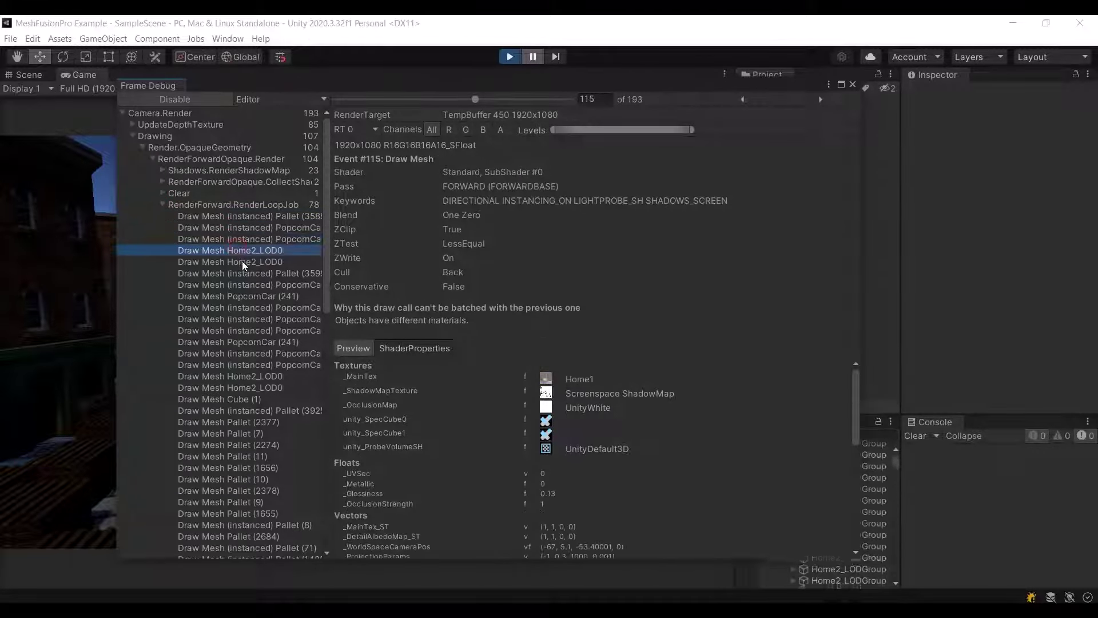
{"action": "left_click", "coordinate": [243, 262]}
{"action": "left_click", "coordinate": [245, 274]}
{"action": "left_click", "coordinate": [247, 285]}
{"action": "left_click", "coordinate": [248, 296]}
{"action": "left_click", "coordinate": [250, 308]}
{"action": "left_click", "coordinate": [251, 319]}
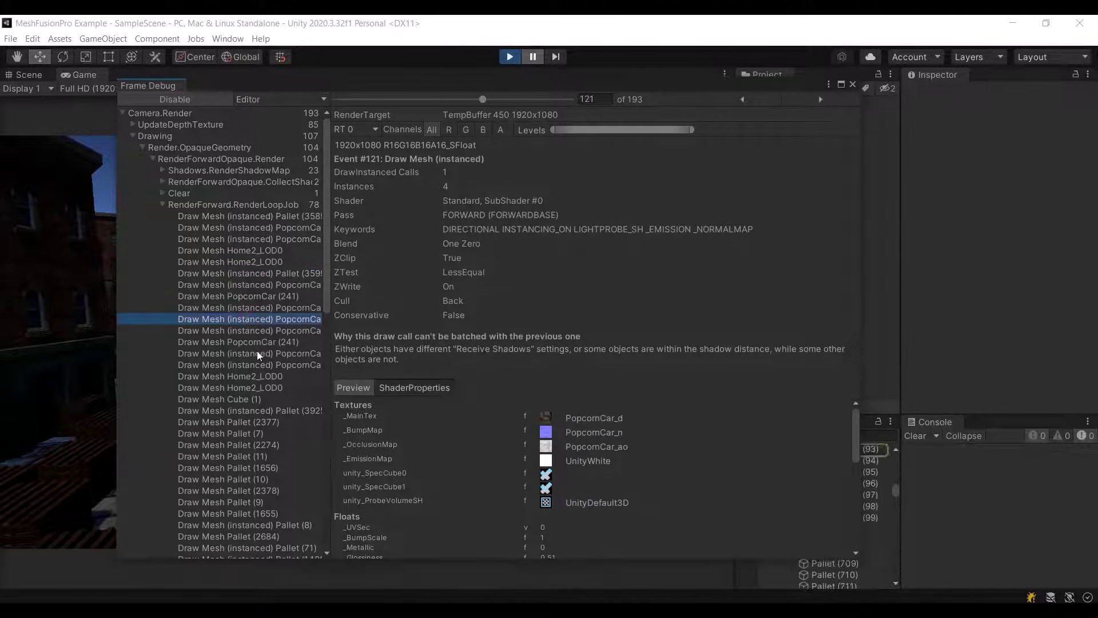
{"action": "left_click", "coordinate": [256, 353]}
{"action": "left_click", "coordinate": [262, 411]}
{"action": "left_click", "coordinate": [267, 455]}
{"action": "left_click", "coordinate": [269, 480]}
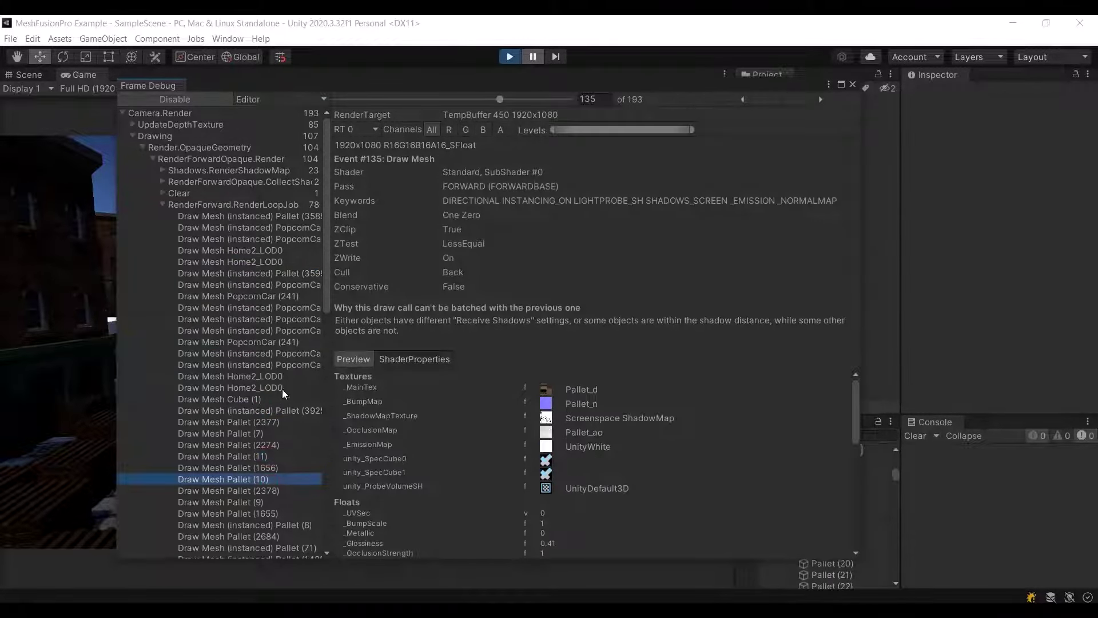
- Examine the later RenderLoopJob draw calls for the instanced Barracks, PopcornCar, Home2_LOD1 and Pallet meshes
{"action": "scroll", "coordinate": [282, 387], "scroll_direction": "down", "scroll_amount": 15}
{"action": "left_click", "coordinate": [273, 207]}
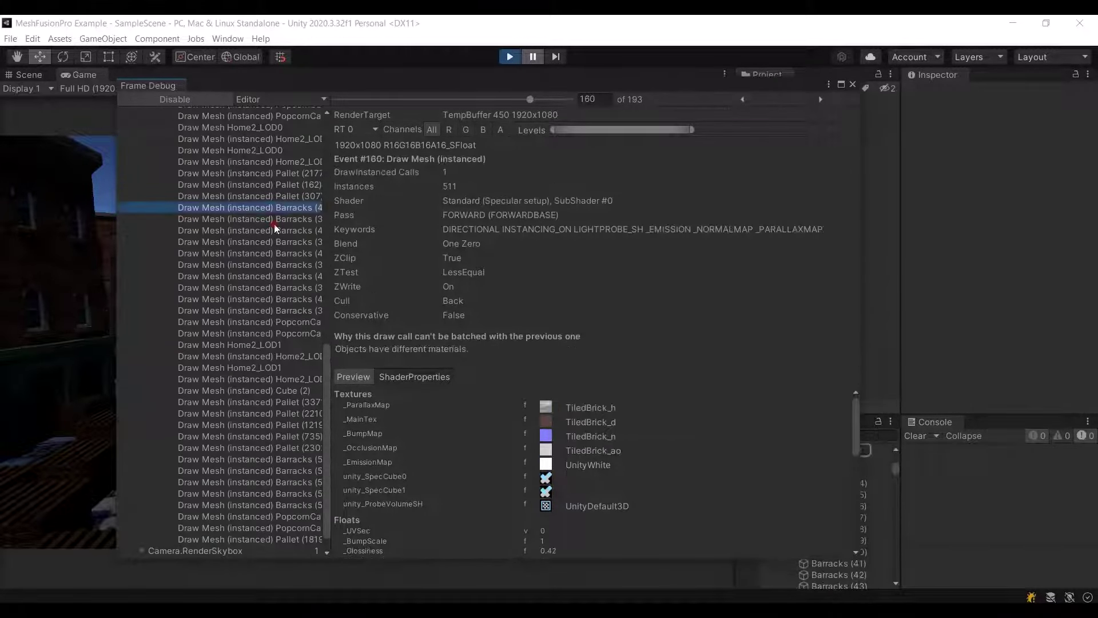
{"action": "left_click", "coordinate": [274, 230]}
{"action": "left_click", "coordinate": [275, 253]}
{"action": "left_click", "coordinate": [276, 298]}
{"action": "left_click", "coordinate": [277, 322]}
{"action": "left_click", "coordinate": [278, 346]}
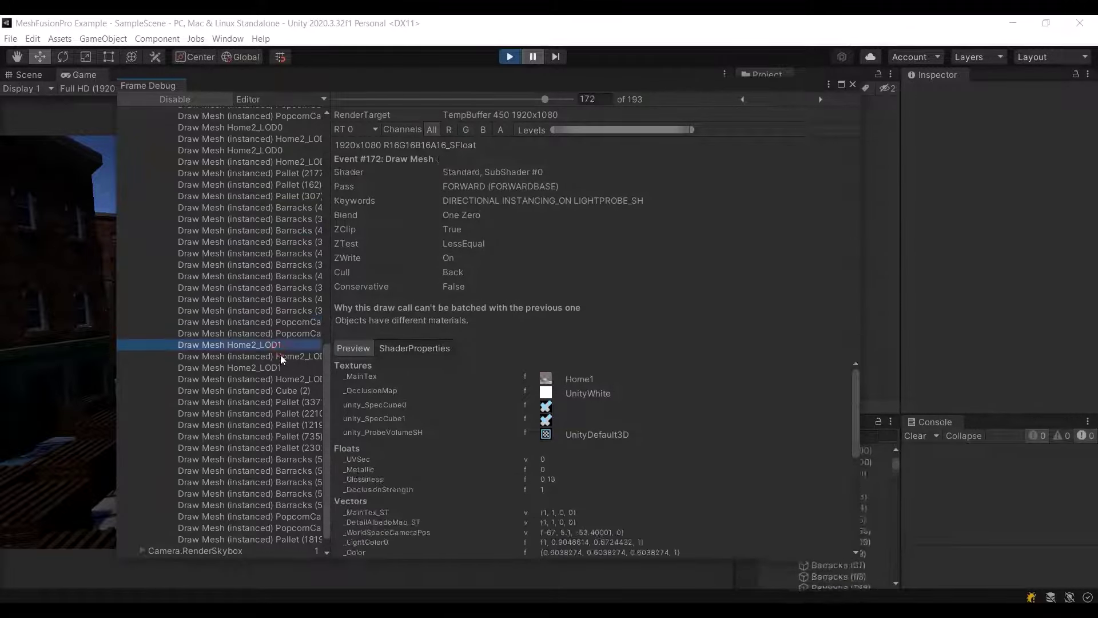
{"action": "left_click", "coordinate": [280, 367]}
{"action": "left_click", "coordinate": [278, 379]}
{"action": "left_click", "coordinate": [278, 412]}
{"action": "left_click", "coordinate": [279, 457]}
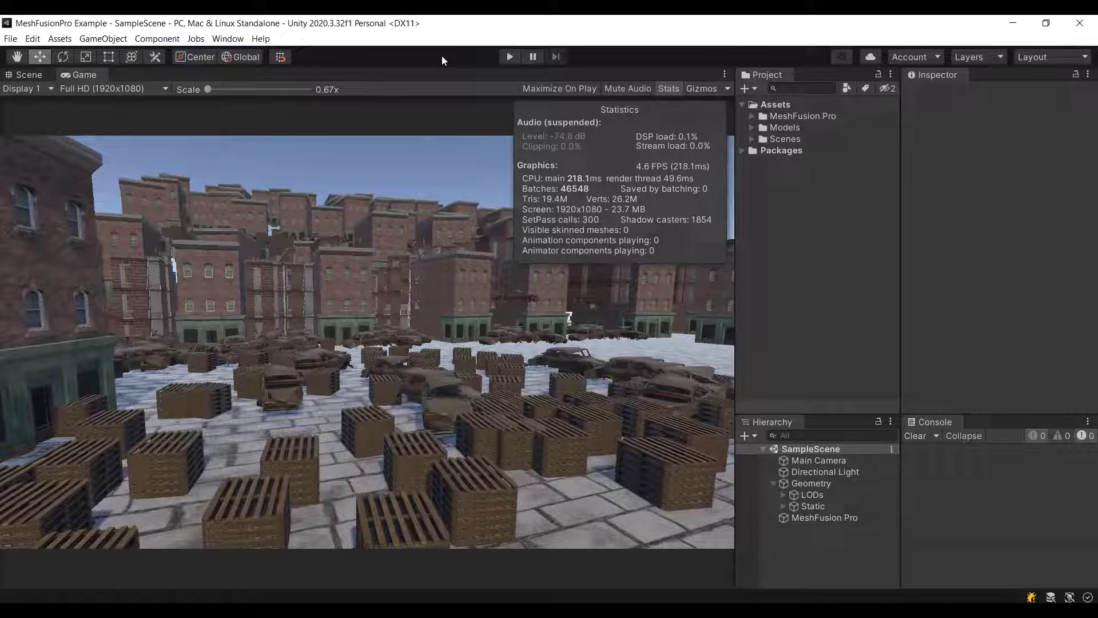
- Run the scene with the MeshFusion Pro object present and capture its frame in the Frame Debugger
{"action": "key", "text": "ctrl+p"}
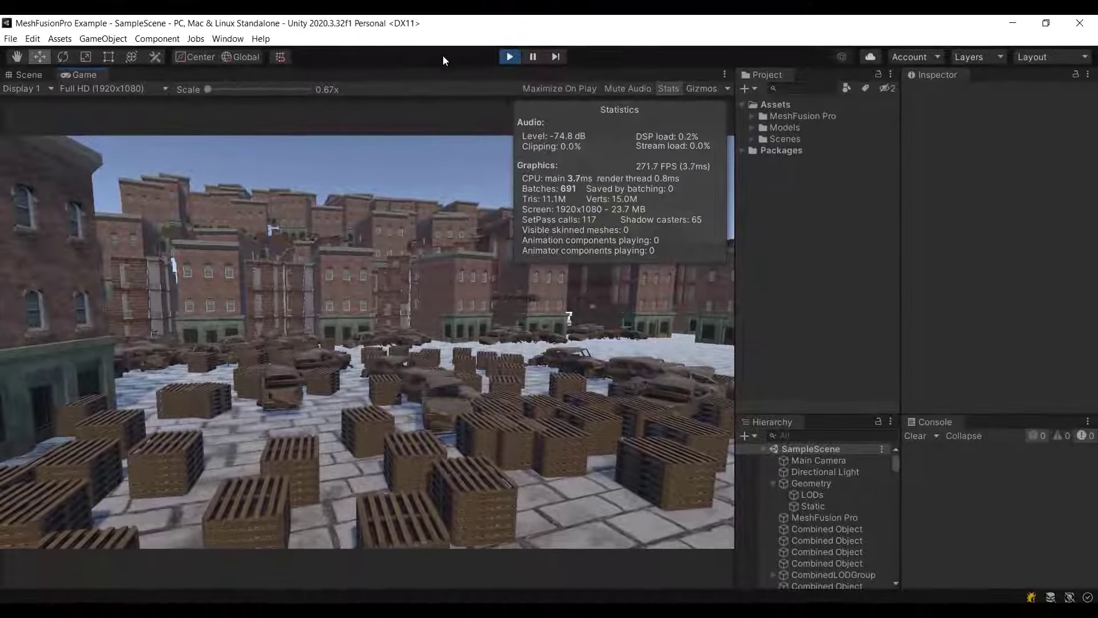
{"action": "left_click", "coordinate": [227, 38]}
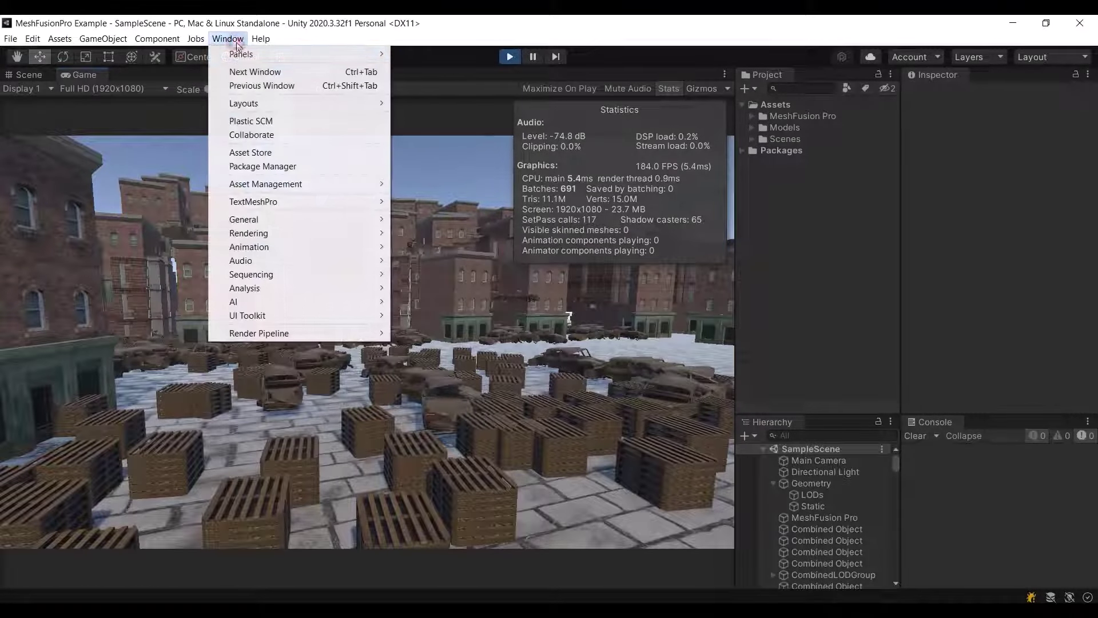
{"action": "mouse_move", "coordinate": [296, 288]}
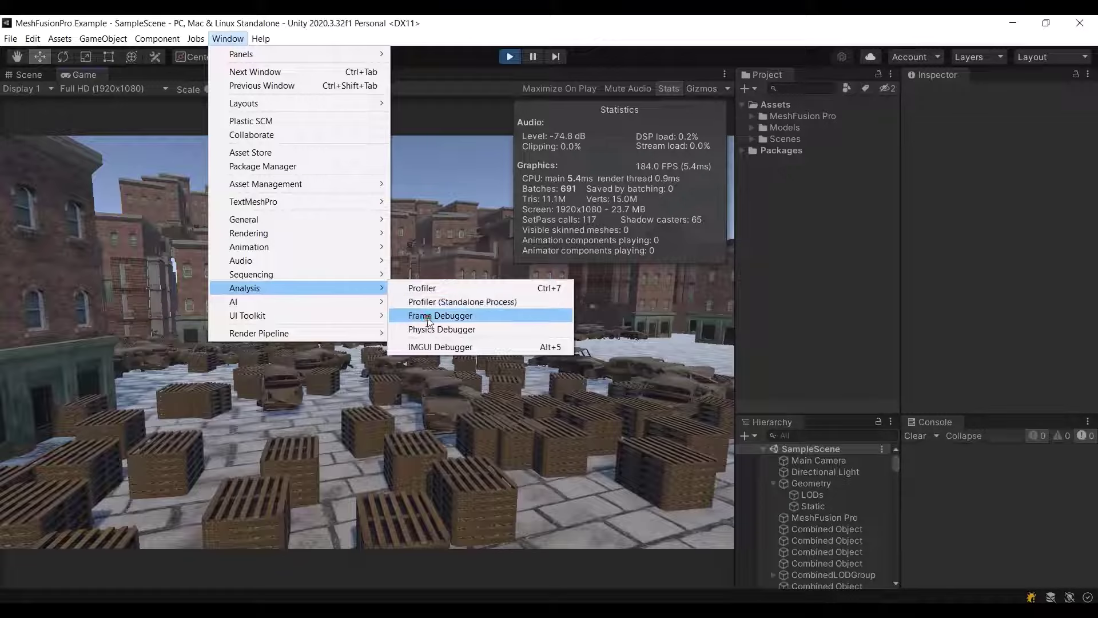
{"action": "left_click", "coordinate": [426, 315]}
{"action": "left_click", "coordinate": [175, 99]}
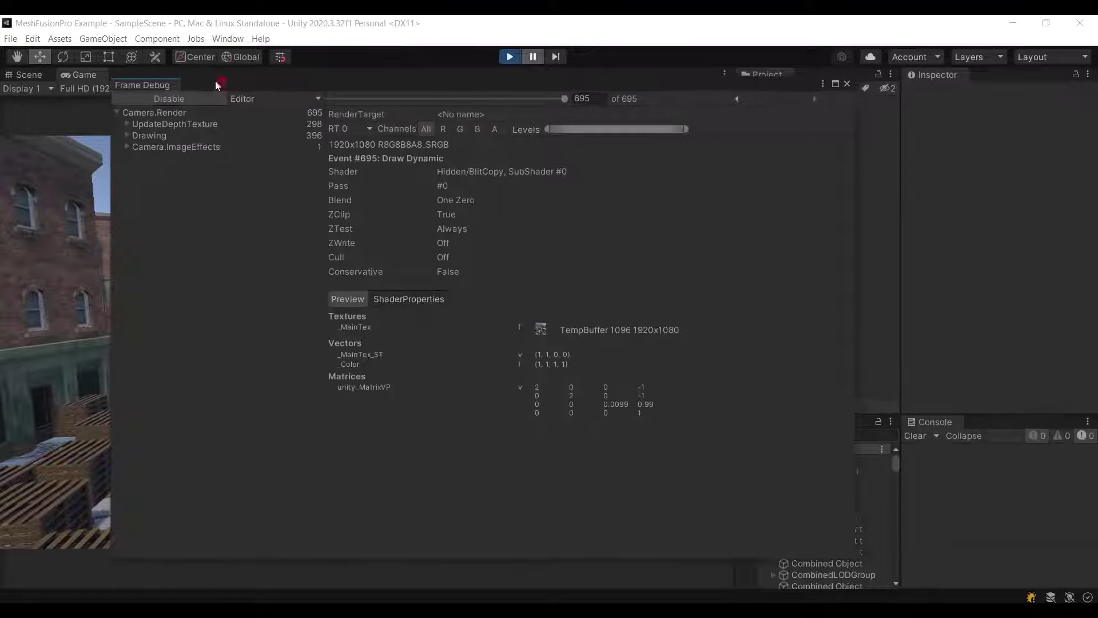
- Expand the frame's opaque geometry to RenderForward.RenderLoopJob and examine several of its Combined Object draw calls
{"action": "left_click_drag", "start_coordinate": [215, 81], "coordinate": [132, 72]}
{"action": "left_click", "coordinate": [42, 126]}
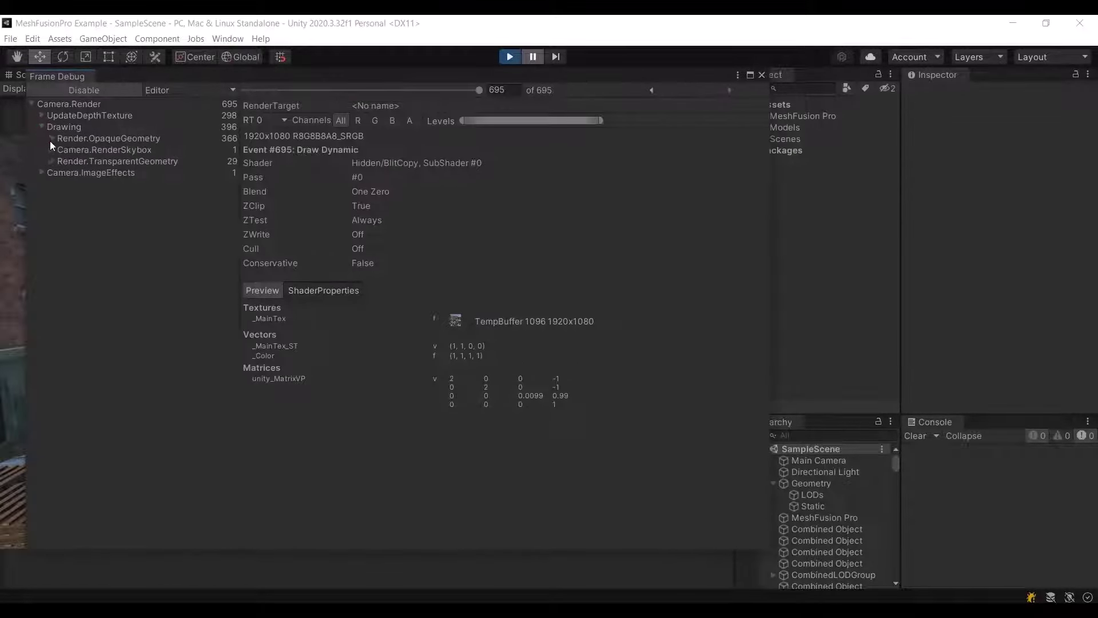
{"action": "left_click", "coordinate": [51, 138]}
{"action": "left_click", "coordinate": [61, 150]}
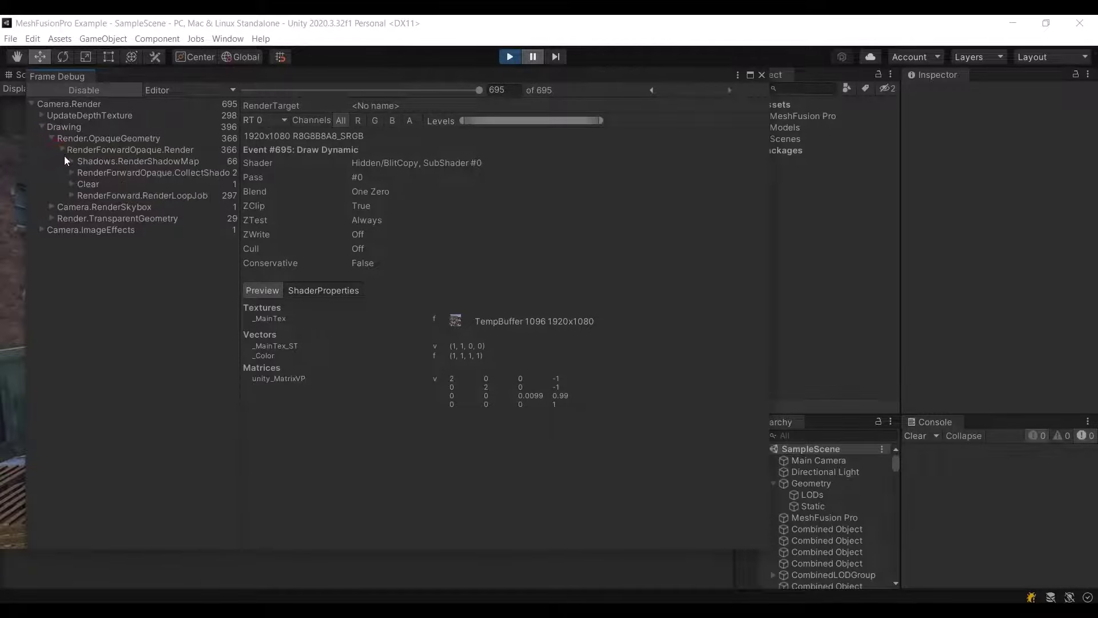
{"action": "left_click", "coordinate": [72, 195]}
{"action": "left_click", "coordinate": [136, 209]}
{"action": "left_click", "coordinate": [141, 231]}
{"action": "left_click", "coordinate": [144, 253]}
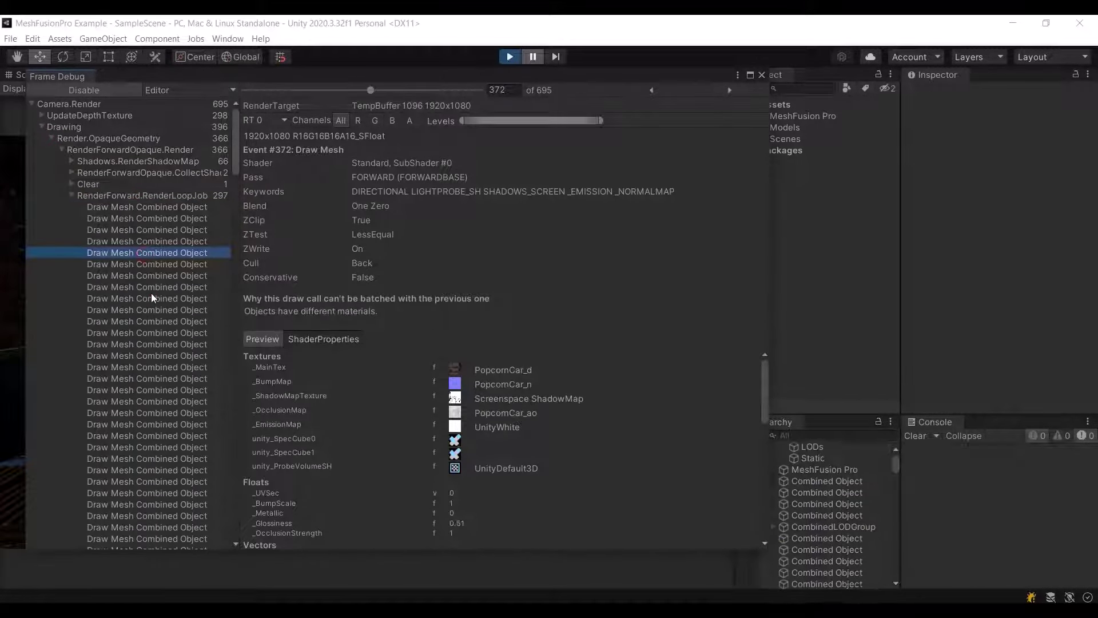
{"action": "left_click", "coordinate": [151, 295]}
{"action": "left_click", "coordinate": [153, 390]}
{"action": "left_click", "coordinate": [155, 447]}
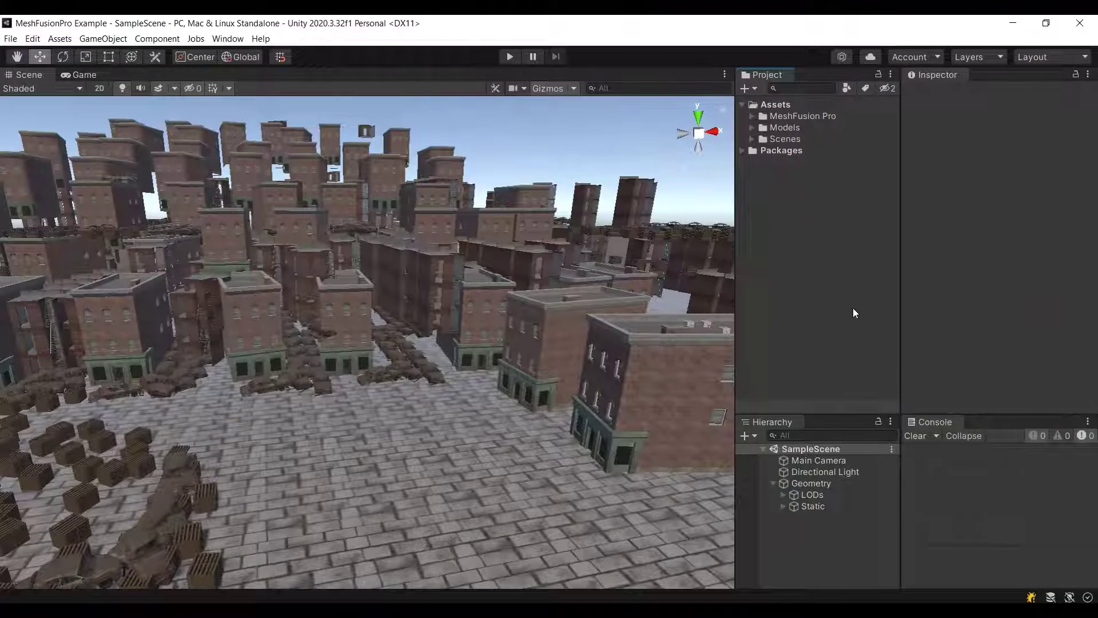
- Create a Pipeline folder in Assets and add a Universal Render Pipeline asset with its forward renderer to it
{"action": "right_click", "coordinate": [775, 108]}
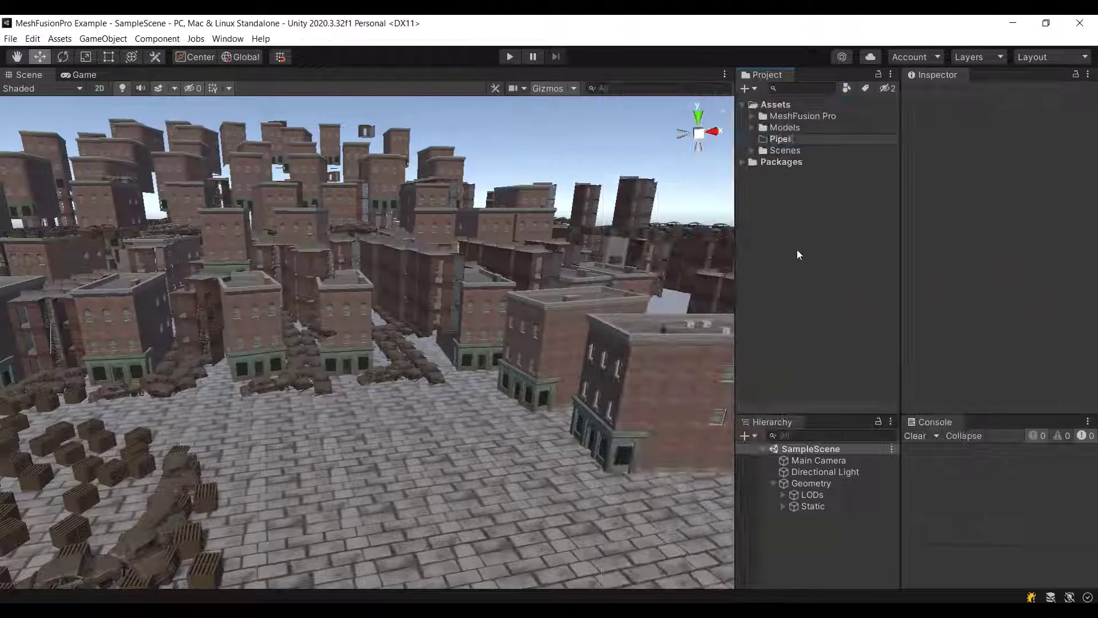
{"action": "right_click", "coordinate": [799, 141]}
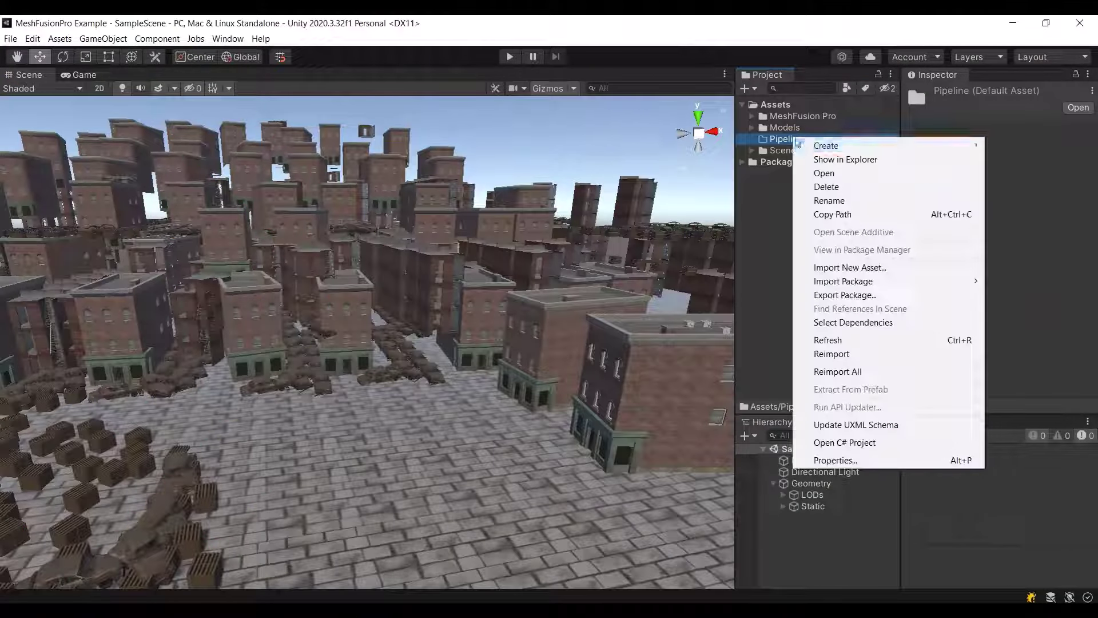
{"action": "mouse_move", "coordinate": [812, 145]}
{"action": "mouse_move", "coordinate": [701, 320]}
{"action": "mouse_move", "coordinate": [847, 319]}
{"action": "left_click", "coordinate": [746, 318]}
{"action": "key", "text": "Return"}
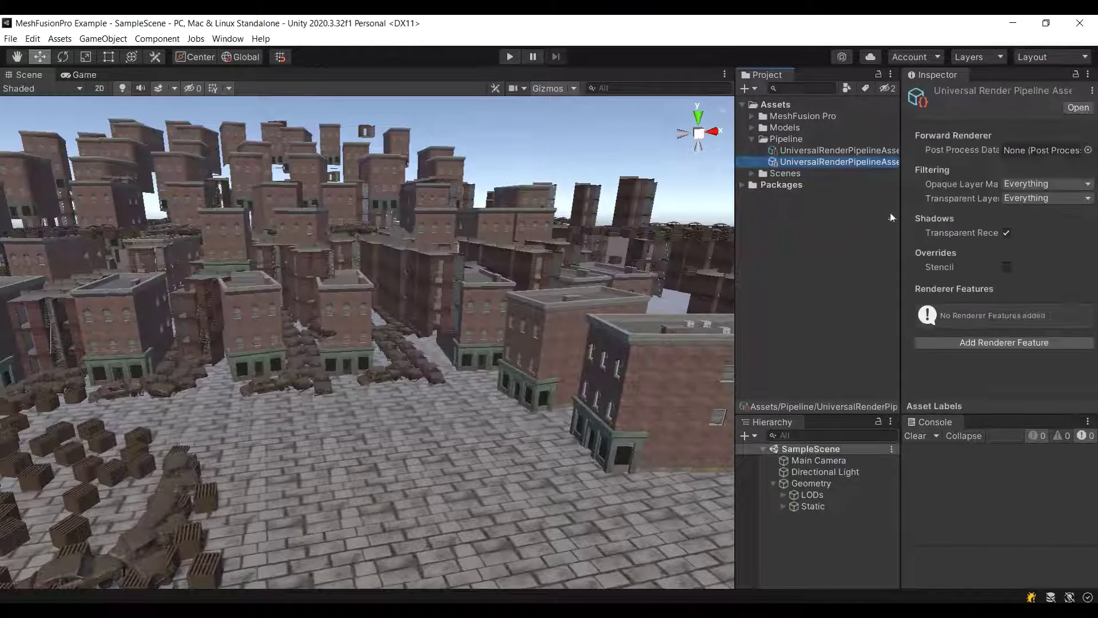
- Assign the new UniversalRenderPipelineAsset as the project's render pipeline in the project settings
{"action": "left_click", "coordinate": [839, 150]}
{"action": "left_click", "coordinate": [936, 197]}
{"action": "left_click", "coordinate": [32, 38]}
{"action": "left_click", "coordinate": [58, 399]}
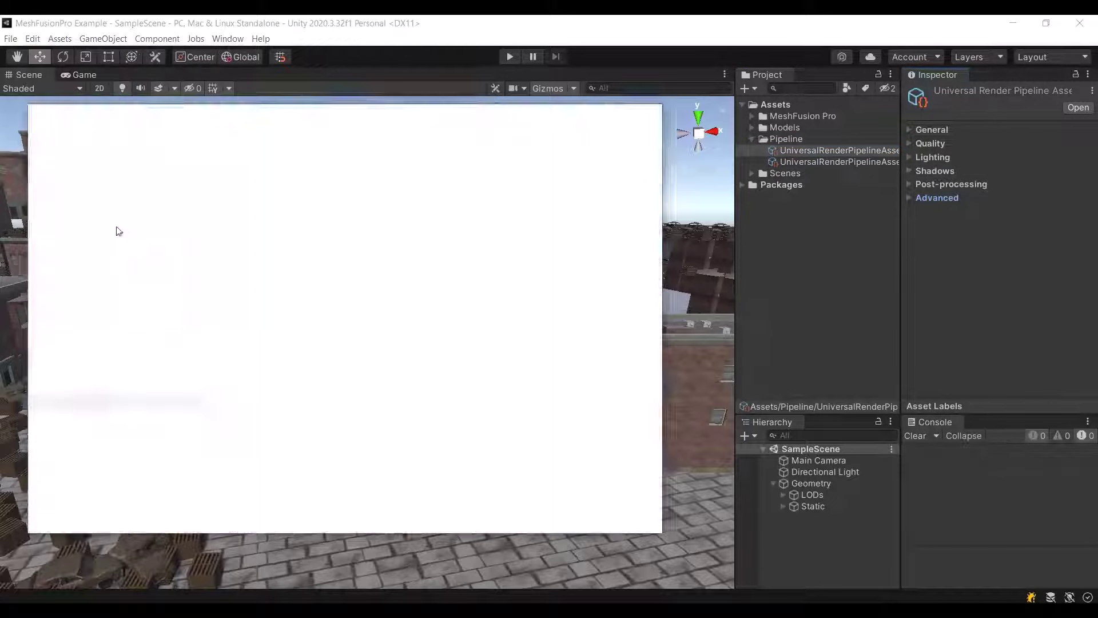
{"action": "left_click_drag", "start_coordinate": [814, 153], "coordinate": [429, 182]}
{"action": "left_click", "coordinate": [656, 113]}
- Upgrade the project's materials to Universal Render Pipeline materials
{"action": "left_click", "coordinate": [32, 38]}
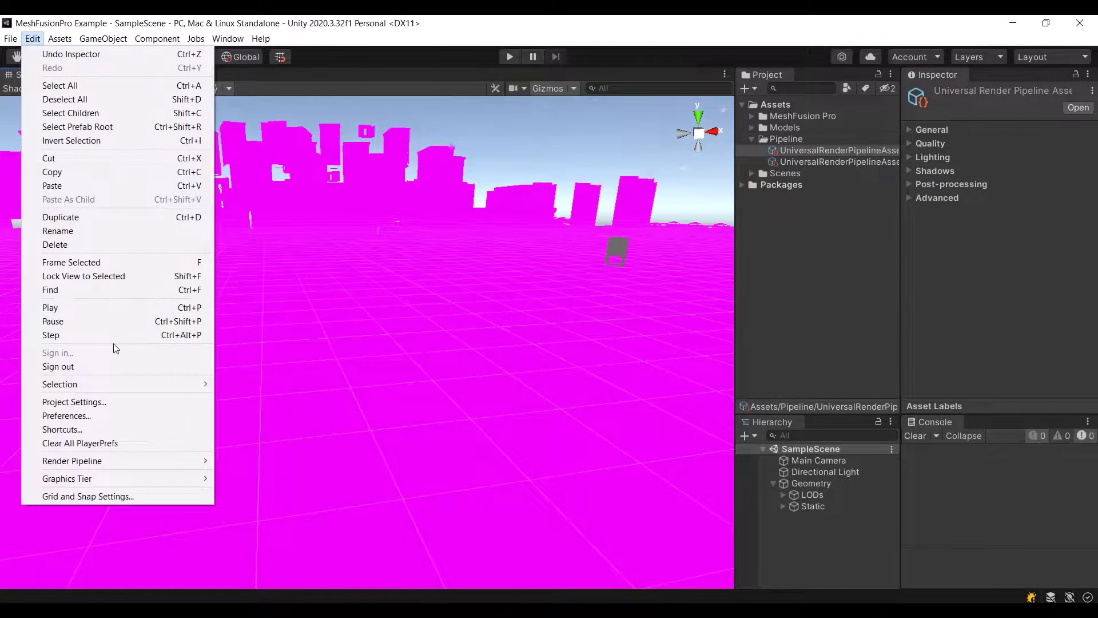
{"action": "mouse_move", "coordinate": [135, 461]}
{"action": "mouse_move", "coordinate": [274, 479]}
{"action": "left_click", "coordinate": [469, 481]}
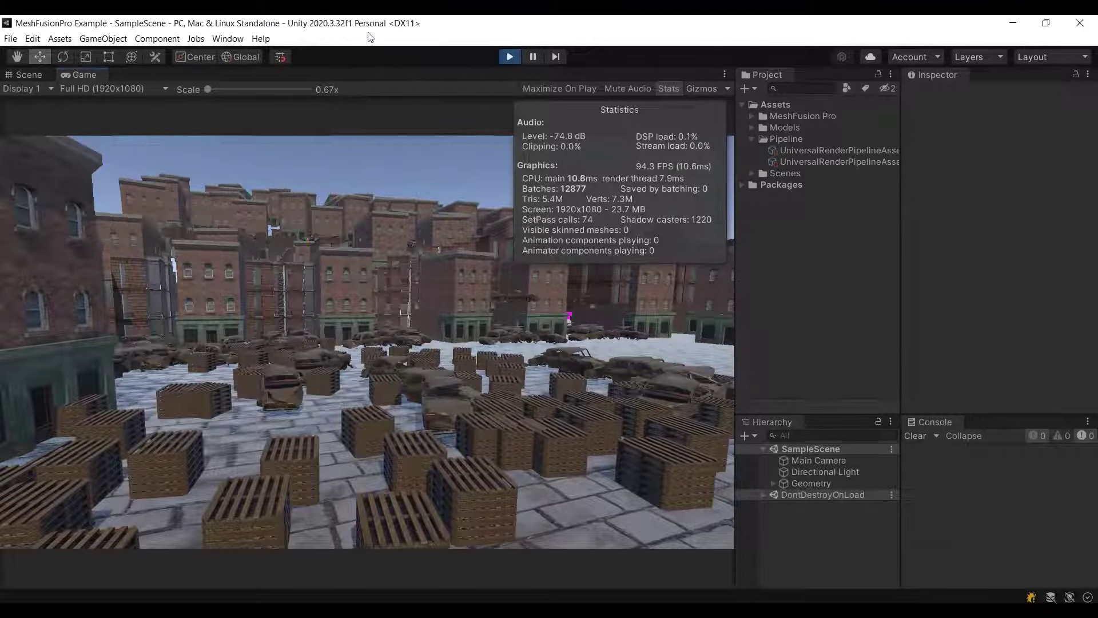
- Capture the running URP scene's frame in the Frame Debugger and expand DrawOpaqueObjects down to the RenderLoopNewBatcher.Draw batches
{"action": "left_click", "coordinate": [227, 38]}
{"action": "mouse_move", "coordinate": [246, 286]}
{"action": "left_click", "coordinate": [451, 314]}
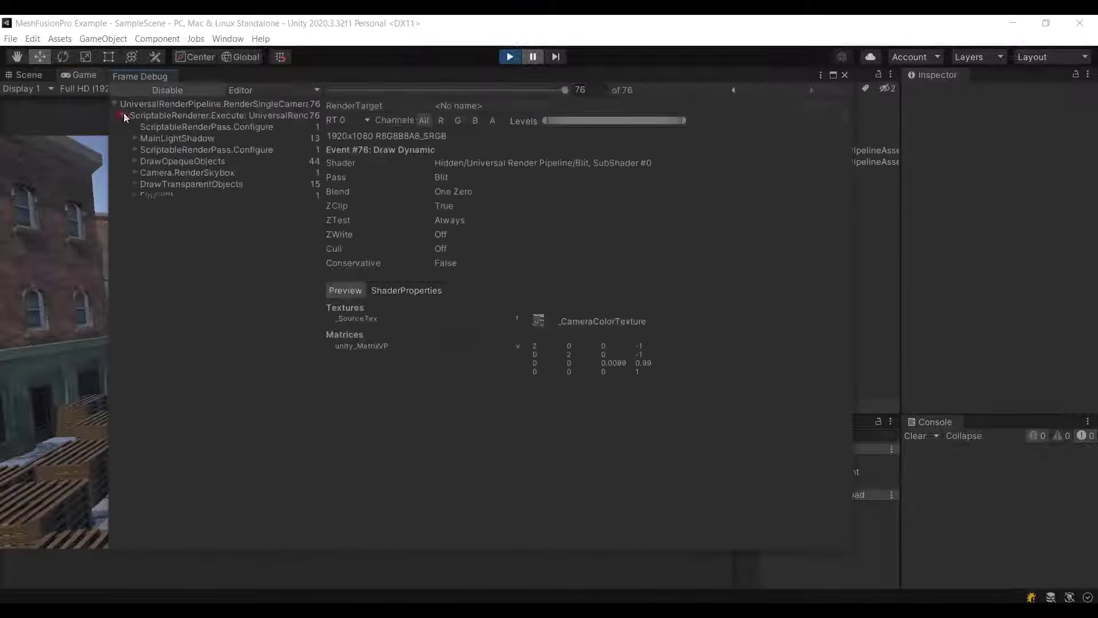
{"action": "left_click", "coordinate": [135, 160]}
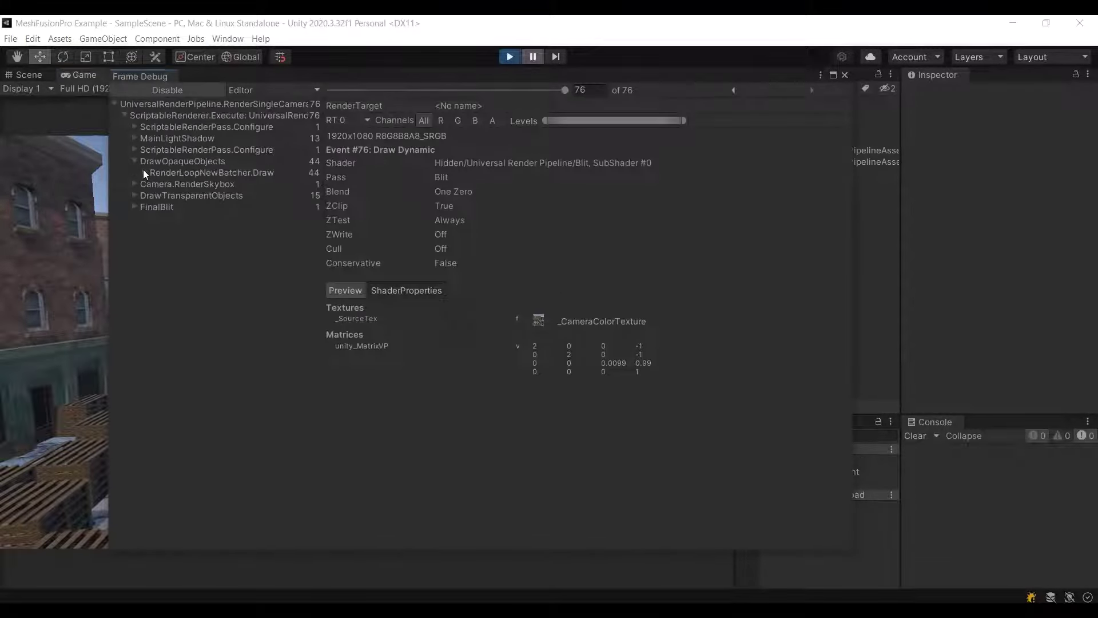
{"action": "left_click", "coordinate": [145, 173]}
- Examine several SRP Batch events under RenderLoopNewBatcher.Draw, including their draw calls and why they cannot be batched together
{"action": "left_click", "coordinate": [197, 185]}
{"action": "left_click", "coordinate": [199, 207]}
{"action": "left_click", "coordinate": [201, 241]}
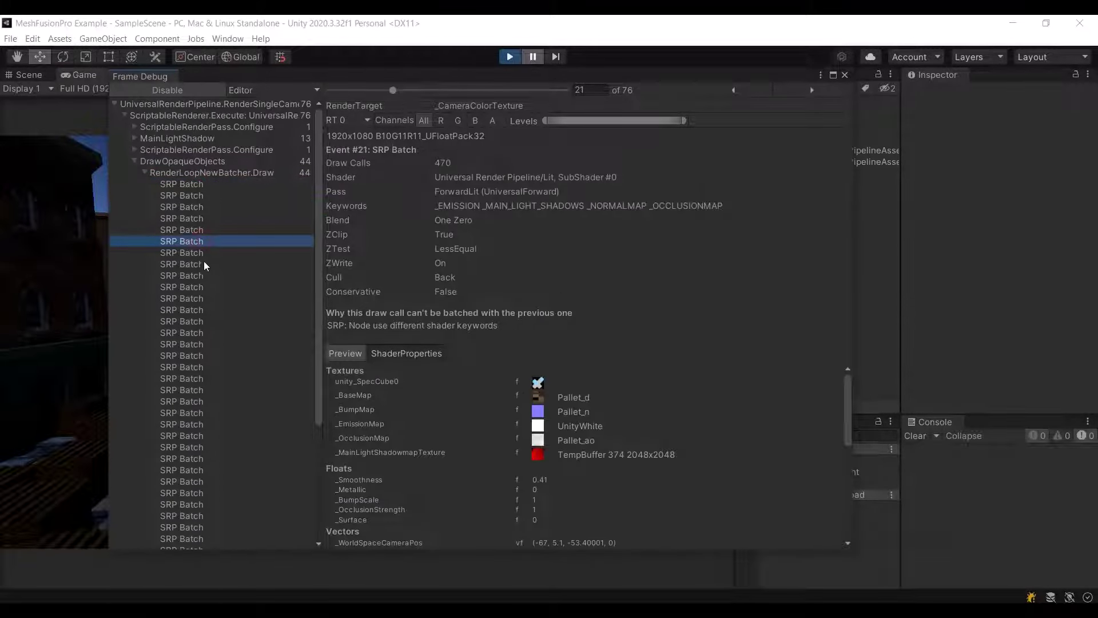
{"action": "left_click", "coordinate": [207, 298]}
{"action": "left_click", "coordinate": [211, 344]}
{"action": "scroll", "coordinate": [211, 342], "scroll_direction": "down", "scroll_amount": 5}
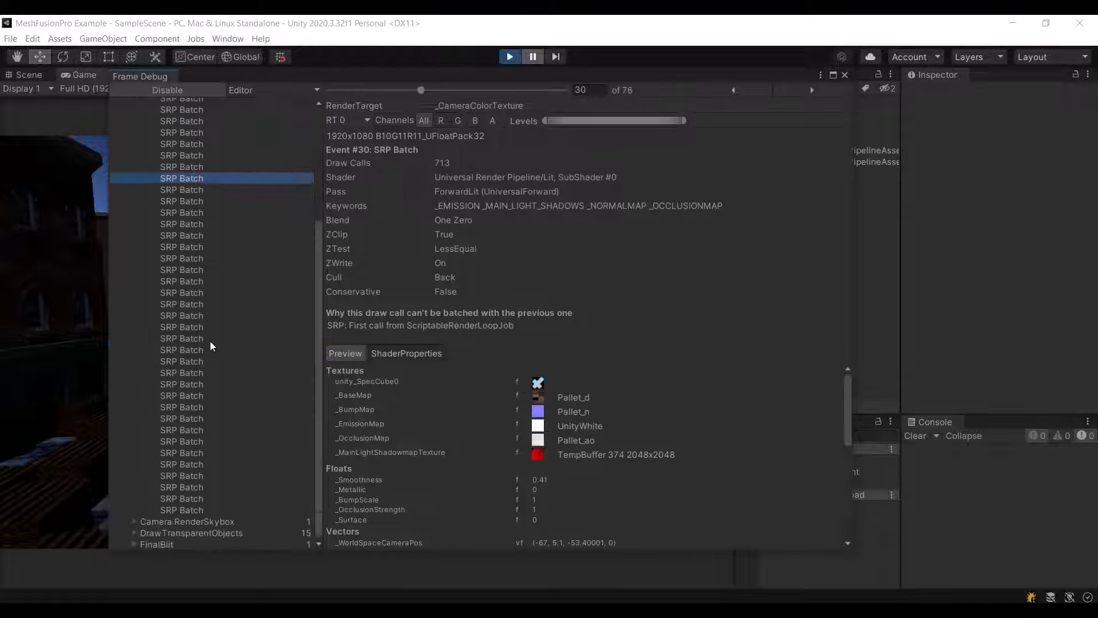
{"action": "left_click", "coordinate": [212, 278]}
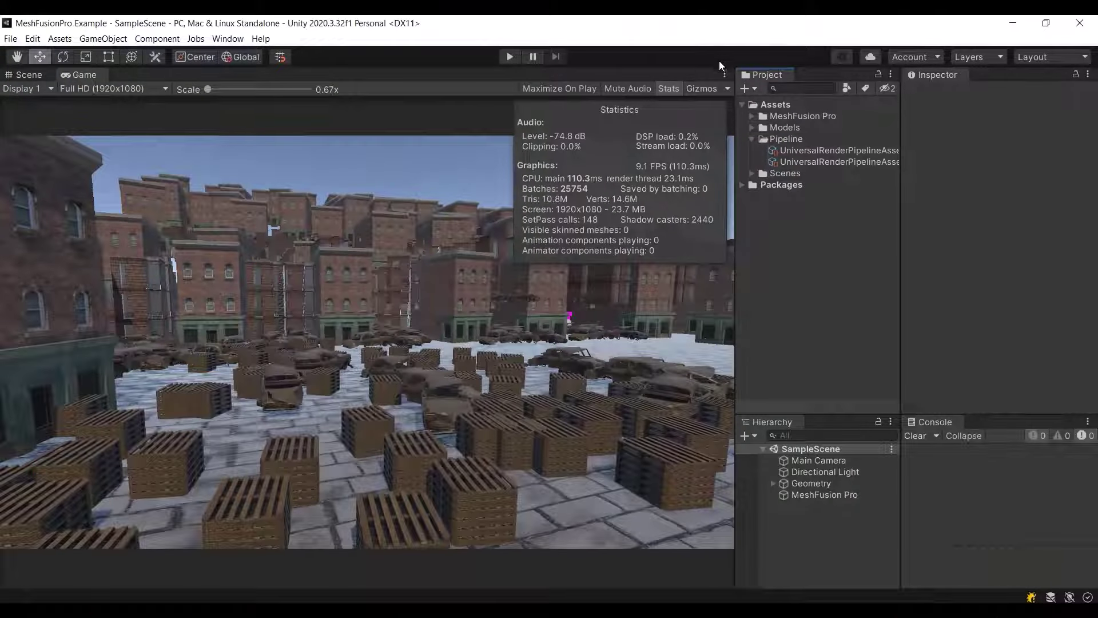
- Turn off the SRP Batcher in the UniversalRenderPipelineAsset's advanced settings and run the scene with MeshFusion Pro
{"action": "left_click", "coordinate": [836, 151]}
{"action": "left_click", "coordinate": [1006, 212]}
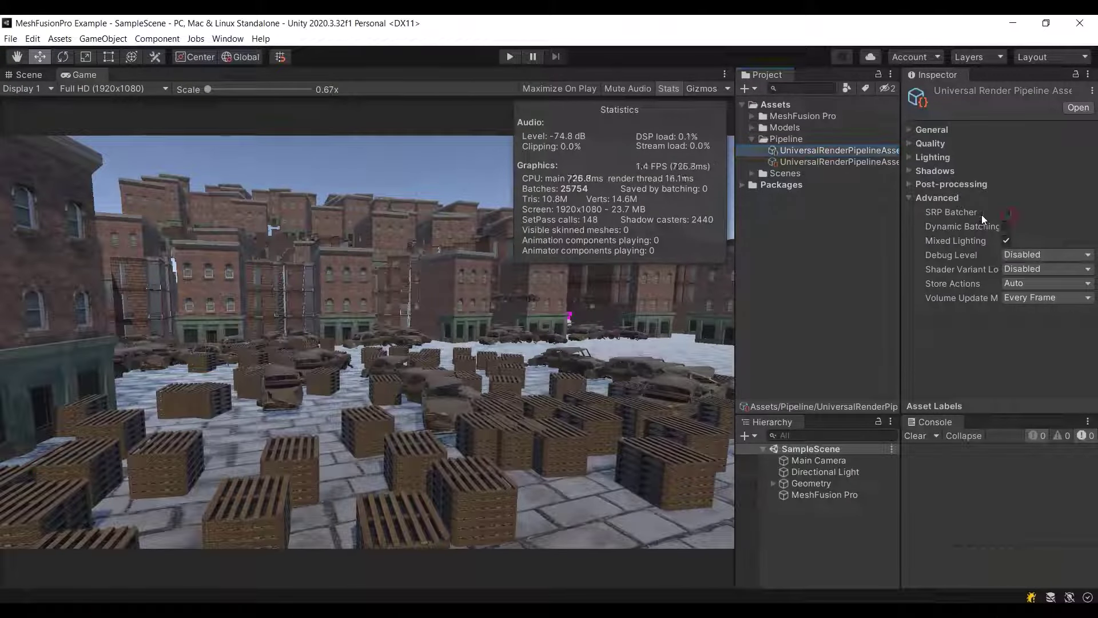
{"action": "left_click", "coordinate": [852, 240]}
{"action": "left_click", "coordinate": [512, 56]}
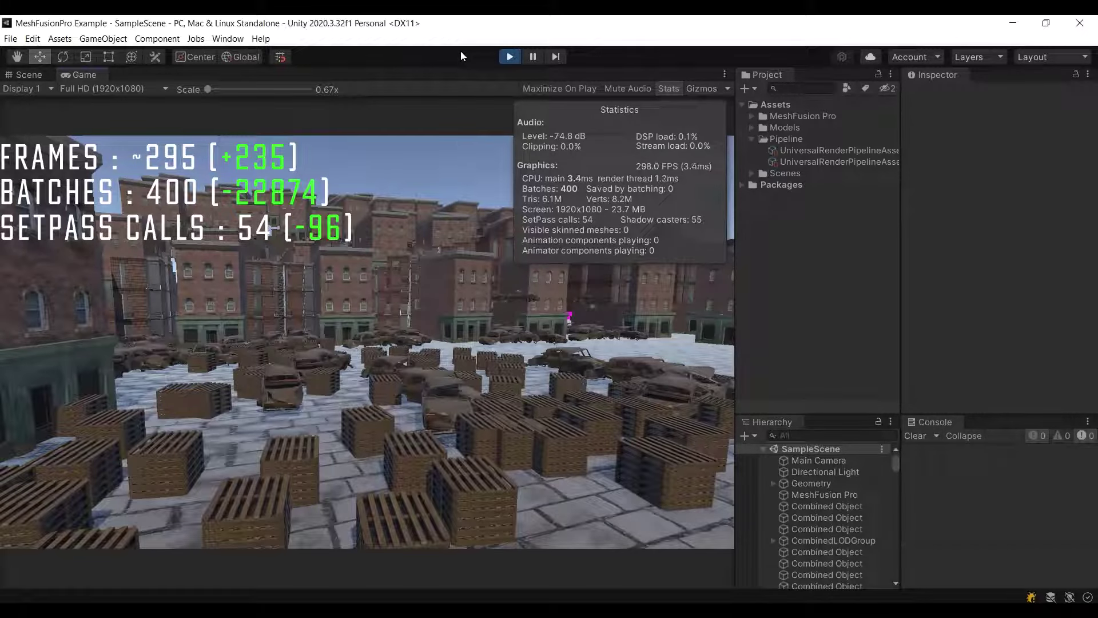
- Capture the MeshFusion Pro URP frame in the Frame Debugger and expand DrawOpaqueObjects down to the RenderLoop.Draw calls
{"action": "left_click", "coordinate": [227, 39]}
{"action": "mouse_move", "coordinate": [274, 288]}
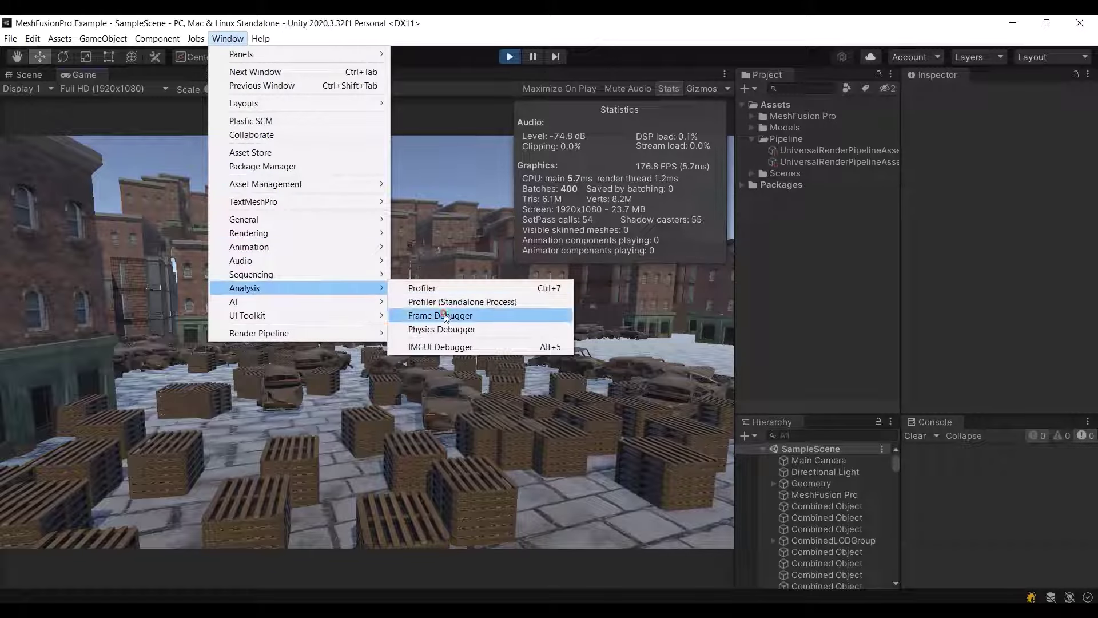
{"action": "left_click", "coordinate": [426, 316]}
{"action": "left_click", "coordinate": [118, 91]}
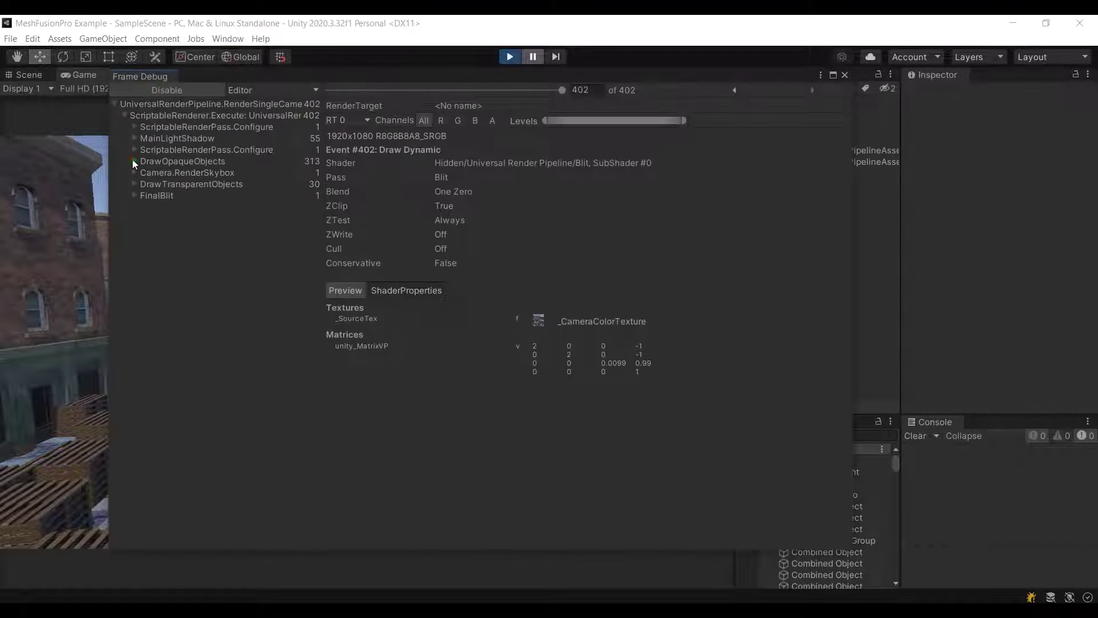
{"action": "left_click", "coordinate": [134, 161]}
{"action": "left_click", "coordinate": [145, 172]}
- Step through the Combined Object draw calls under RenderLoop.Draw and examine their materials and batching reasons
{"action": "left_click", "coordinate": [204, 219]}
{"action": "left_click", "coordinate": [223, 287]}
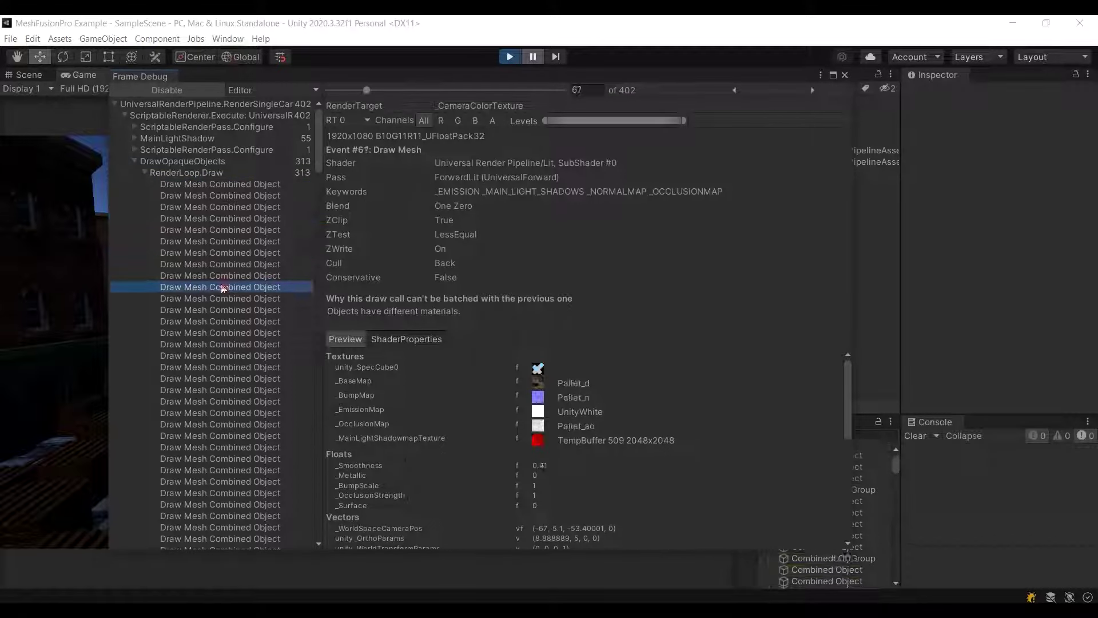
{"action": "key", "text": "Down"}
{"action": "key", "text": "Down"}
{"action": "key", "text": "Down"}
{"action": "key", "text": "Down"}
{"action": "key", "text": "Down"}
{"action": "key", "text": "Down"}
{"action": "key", "text": "Down"}
{"action": "key", "text": "Down"}
{"action": "key", "text": "Down"}
{"action": "key", "text": "Down"}
{"action": "key", "text": "Down"}
{"action": "key", "text": "Down"}
{"action": "key", "text": "Down"}
{"action": "key", "text": "Down"}
{"action": "key", "text": "Down"}
{"action": "key", "text": "Down"}
{"action": "key", "text": "Down"}
{"action": "key", "text": "Down"}
{"action": "key", "text": "Down"}
{"action": "key", "text": "Down"}
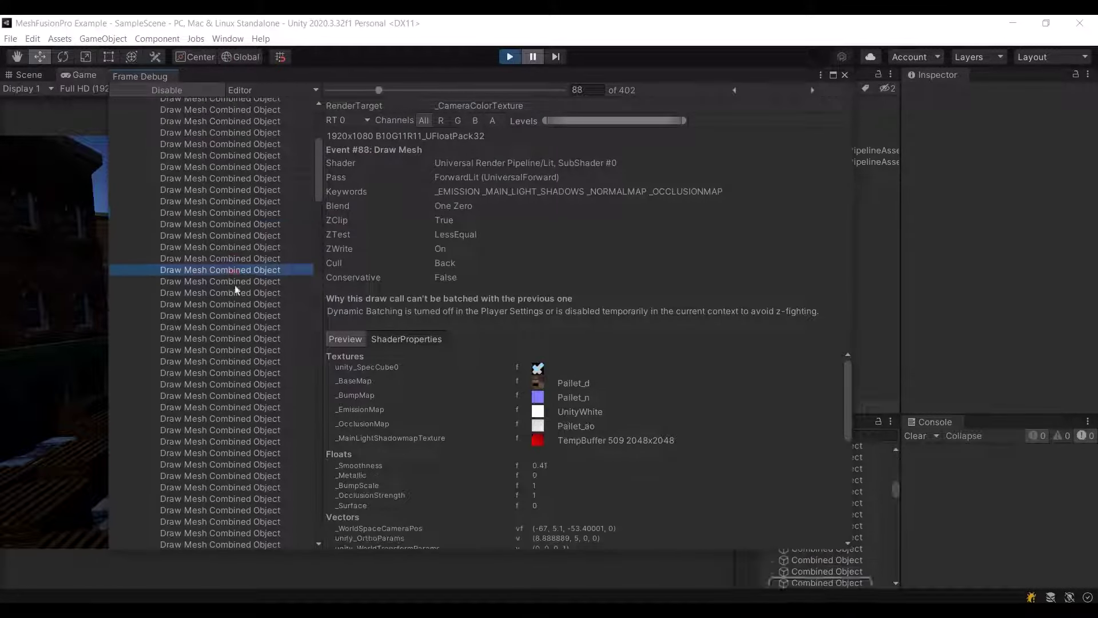
{"action": "left_click", "coordinate": [235, 284]}
{"action": "left_click", "coordinate": [237, 360]}
{"action": "left_click", "coordinate": [238, 395]}
{"action": "left_click", "coordinate": [239, 440]}
{"action": "left_click", "coordinate": [240, 474]}
{"action": "scroll", "coordinate": [240, 474], "scroll_direction": "down", "scroll_amount": 10}
{"action": "left_click", "coordinate": [240, 473]}
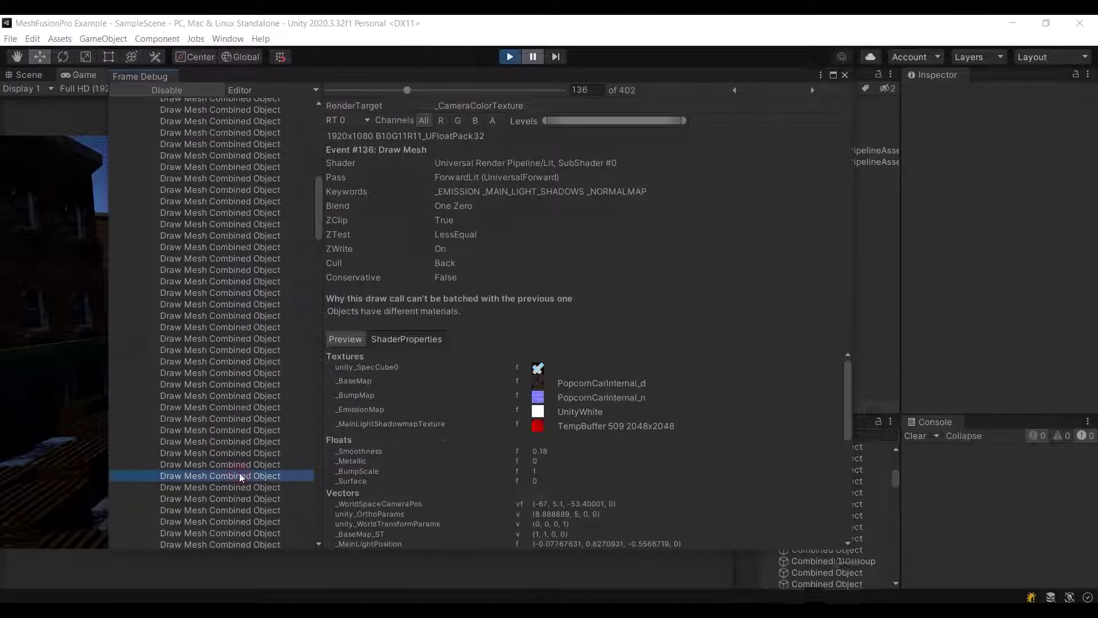